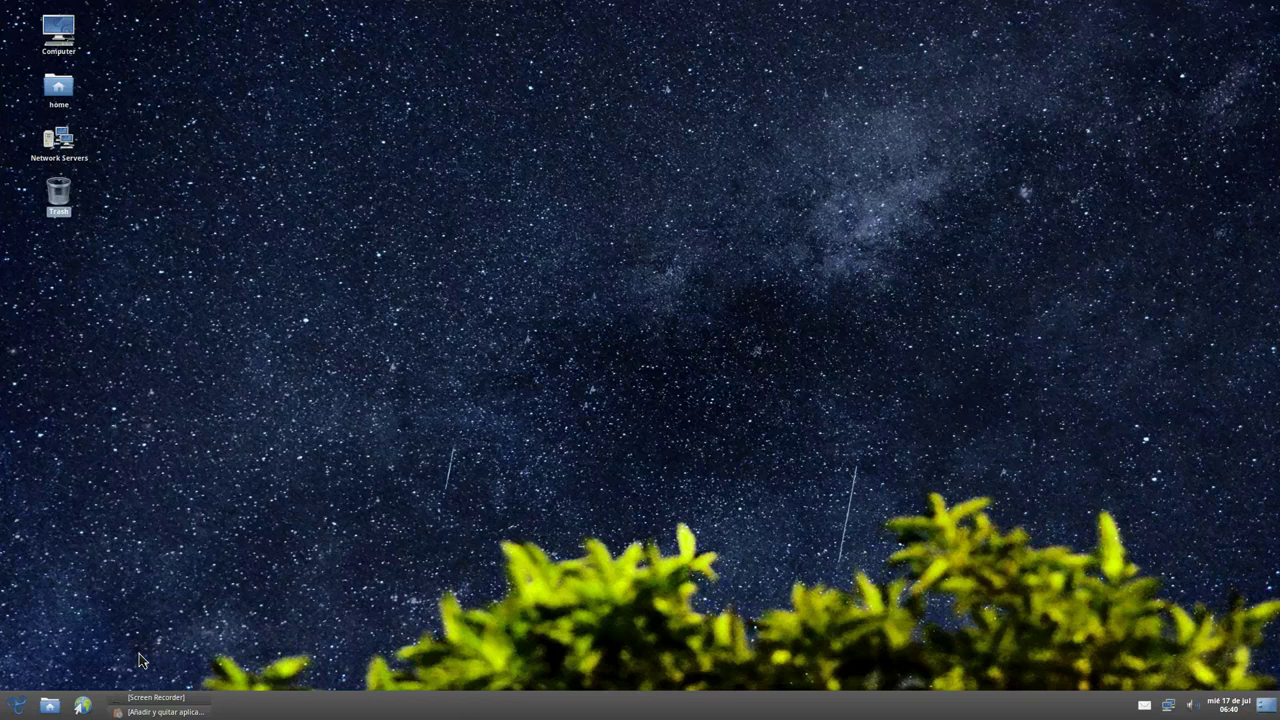
- Examine the applications offered under Accesorios, Sonido y vídeo, Gráficos and Internet in the Trisquel application launcher
click(17, 706)
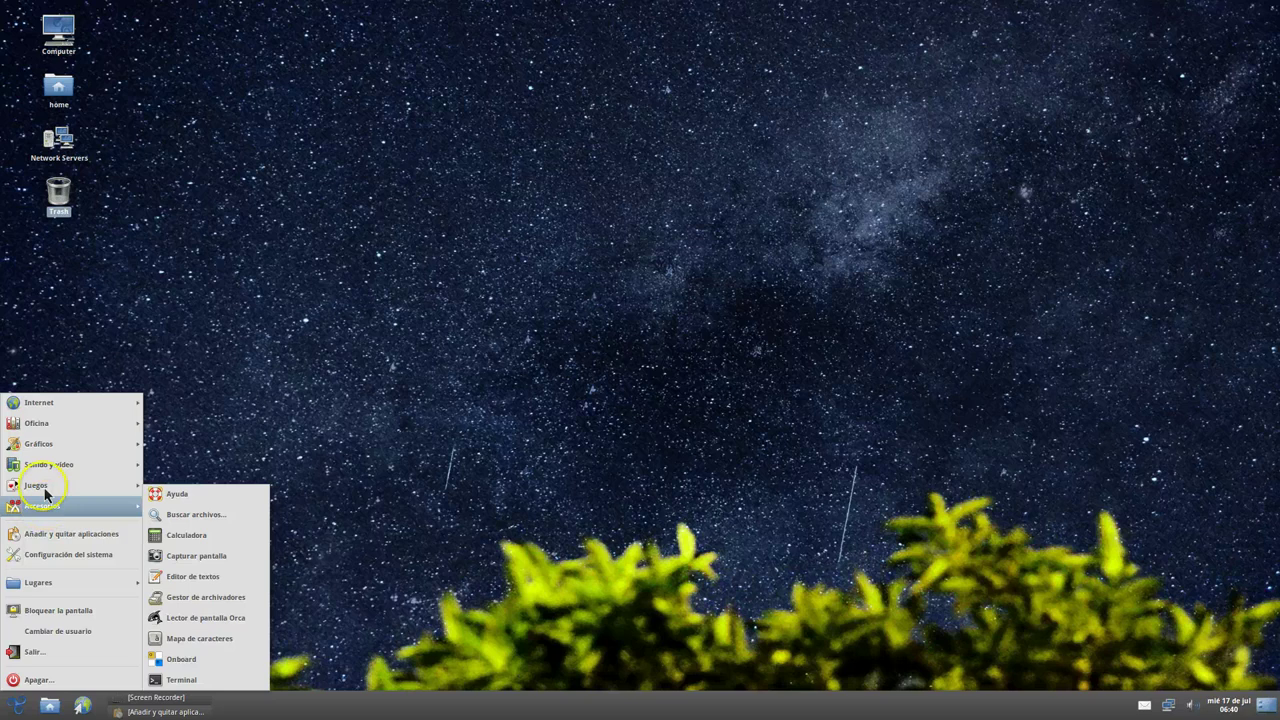
mouse_move(44, 494)
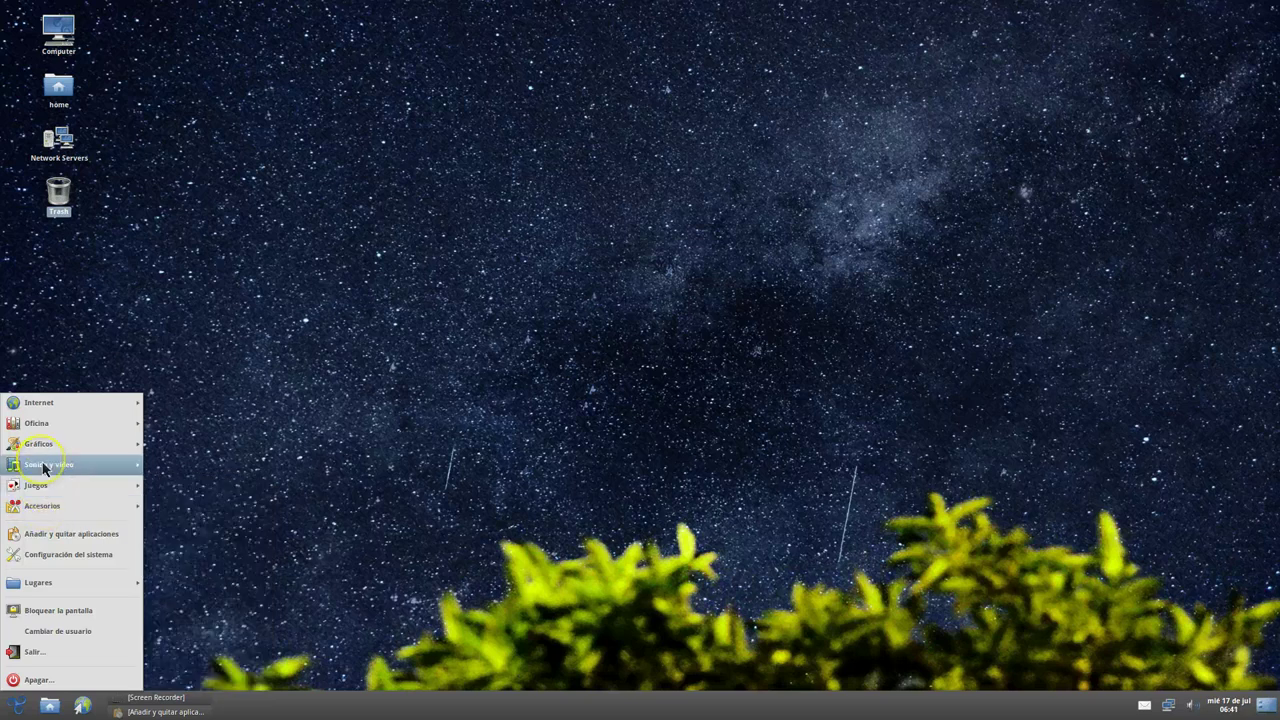
click(44, 467)
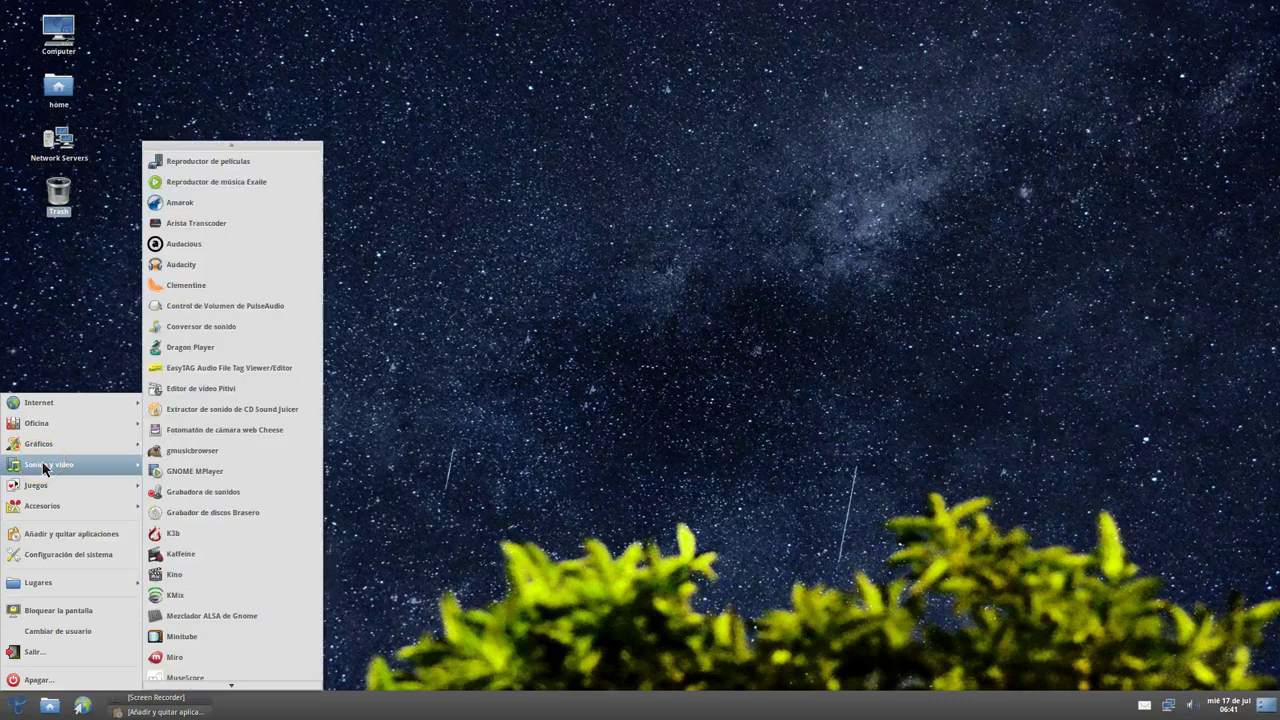
click(40, 445)
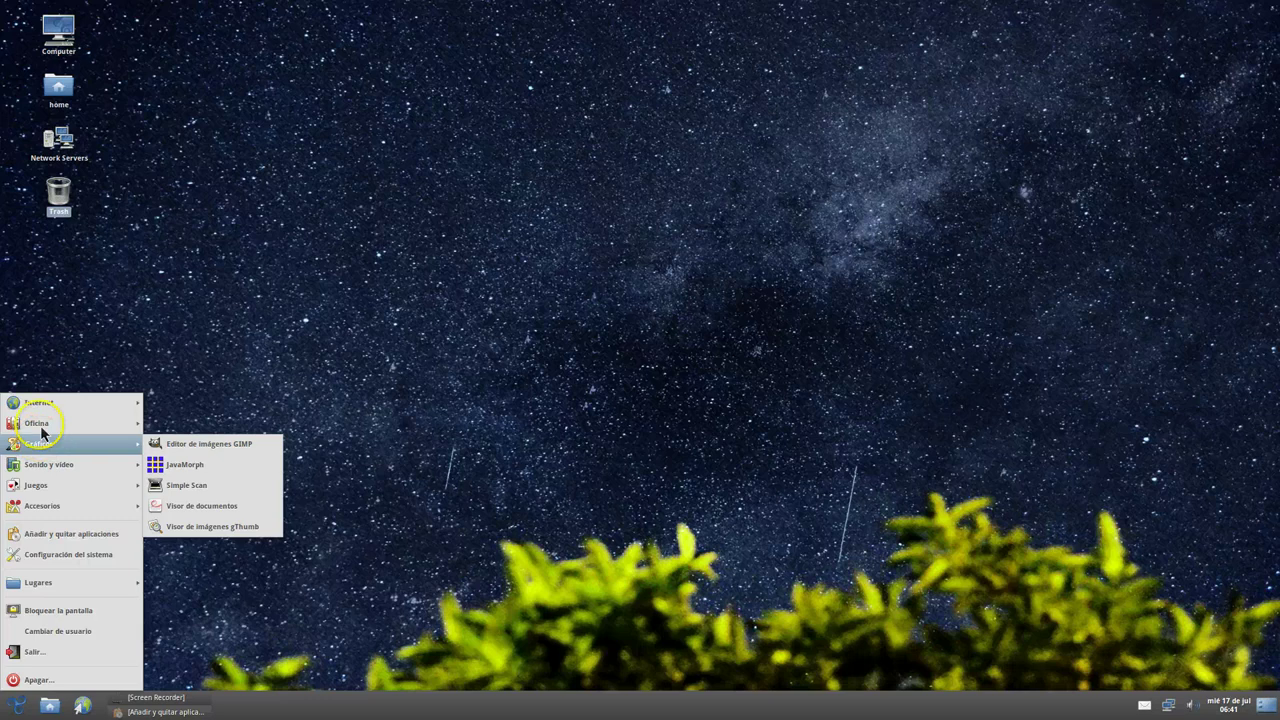
mouse_move(42, 432)
click(40, 403)
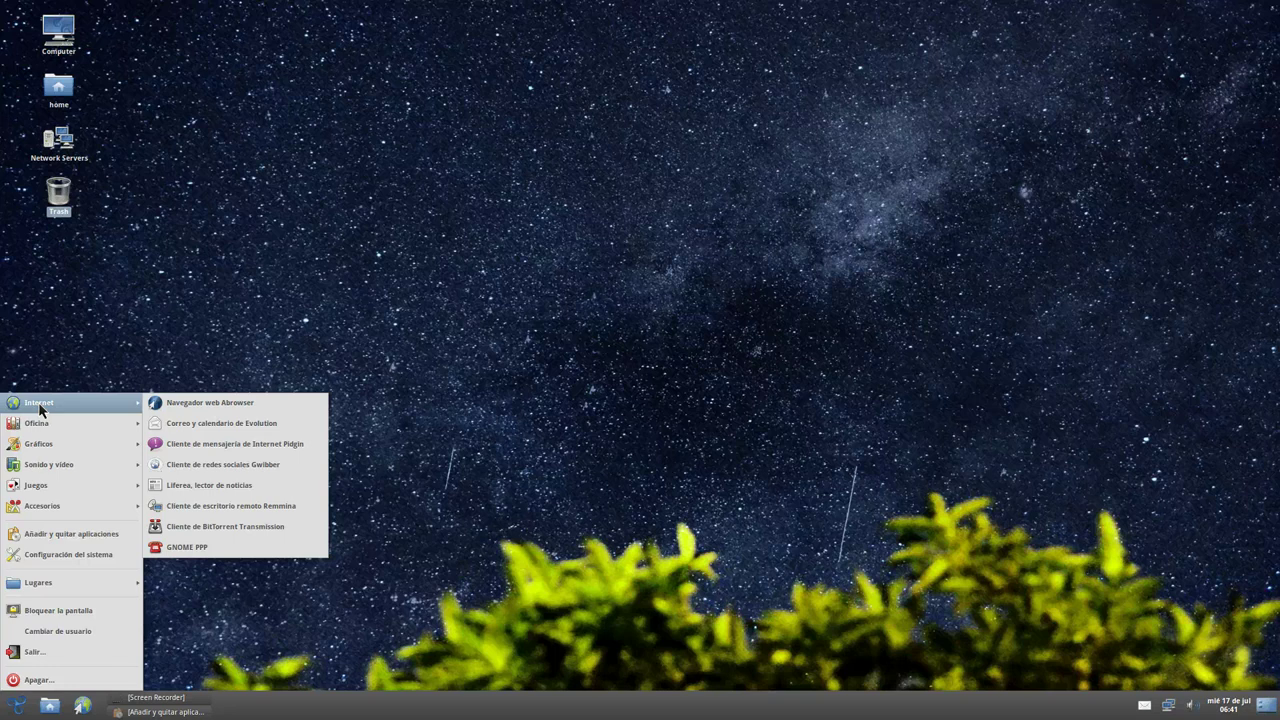
click(66, 380)
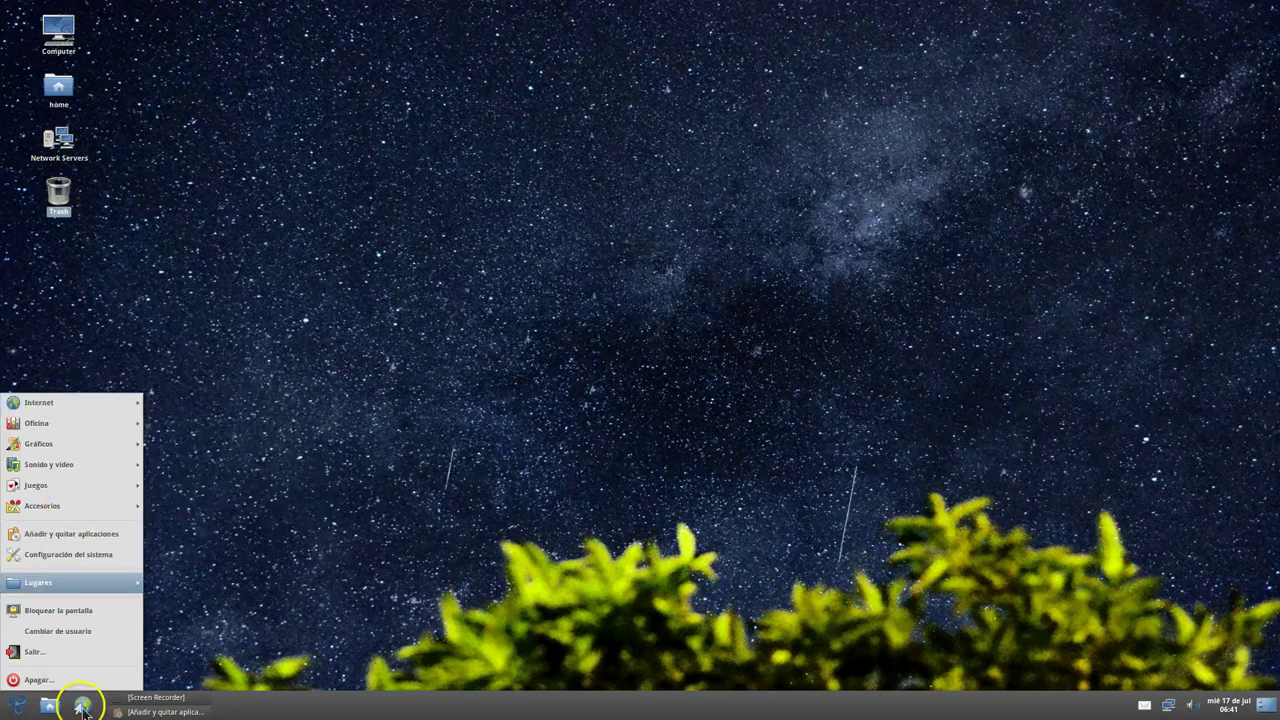
- Switch to the Abrowser web browser and open its add-ons manager at Obtener complementos
click(83, 708)
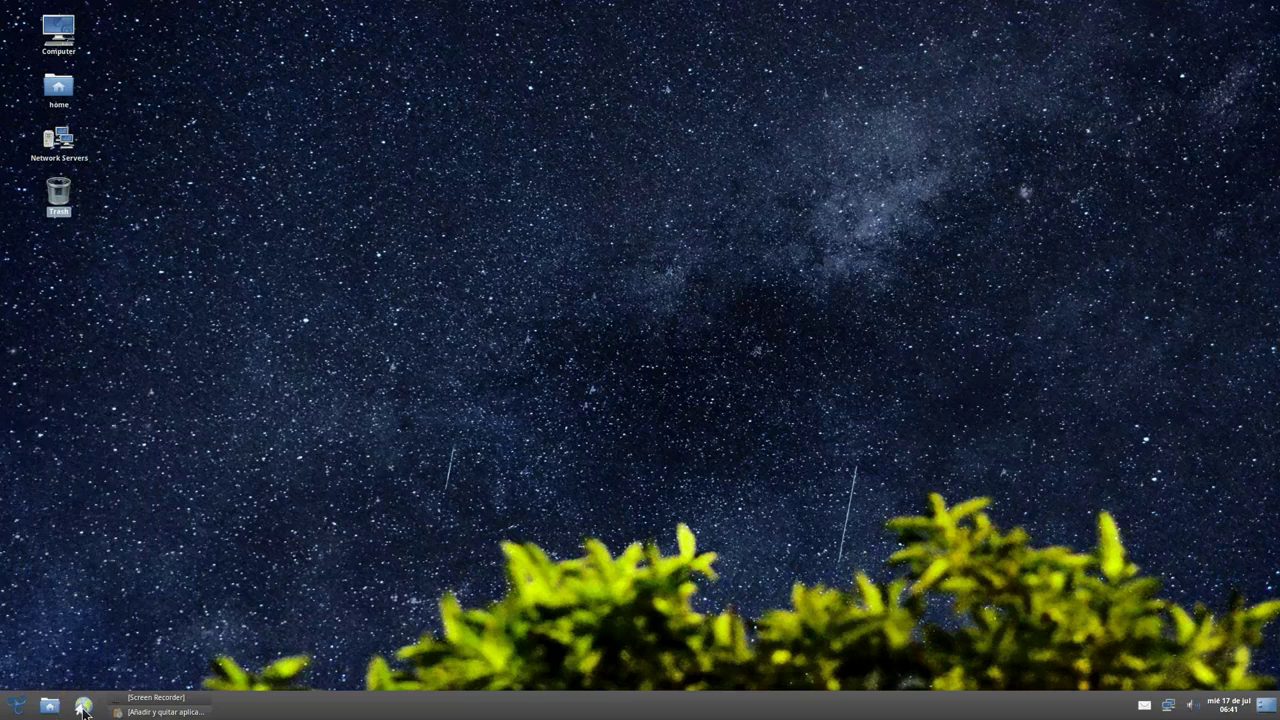
click(83, 708)
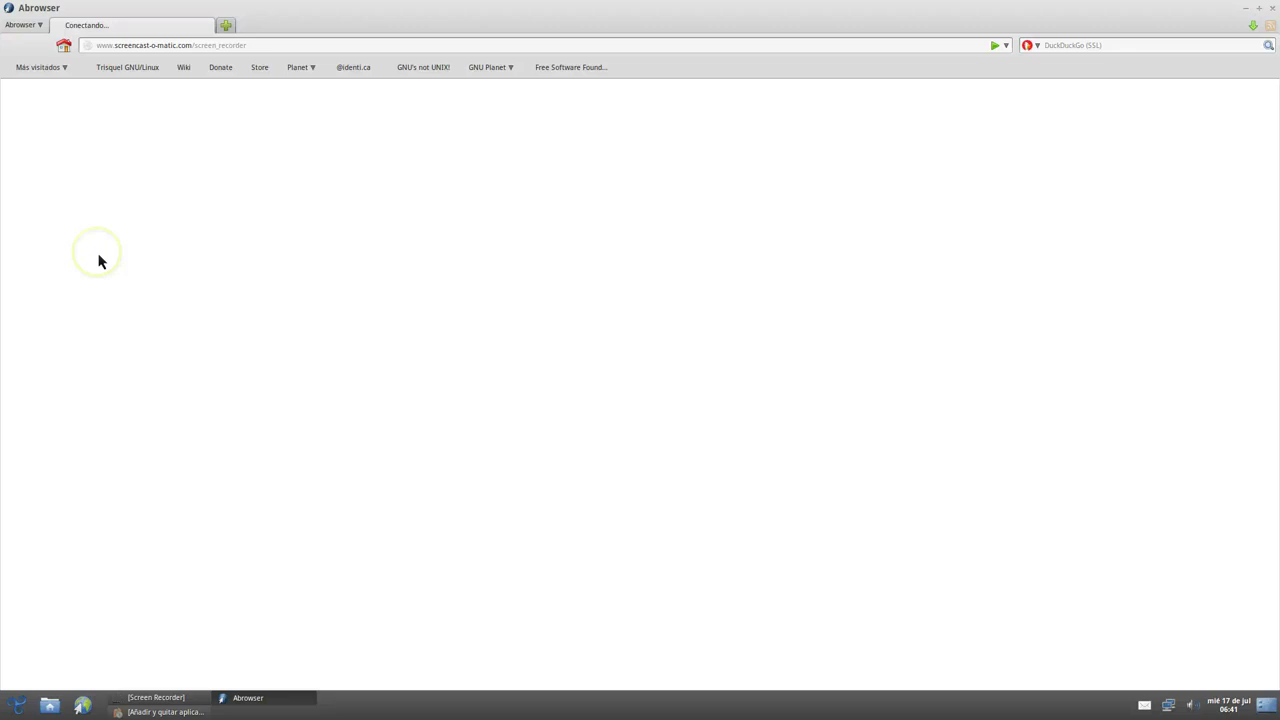
click(38, 25)
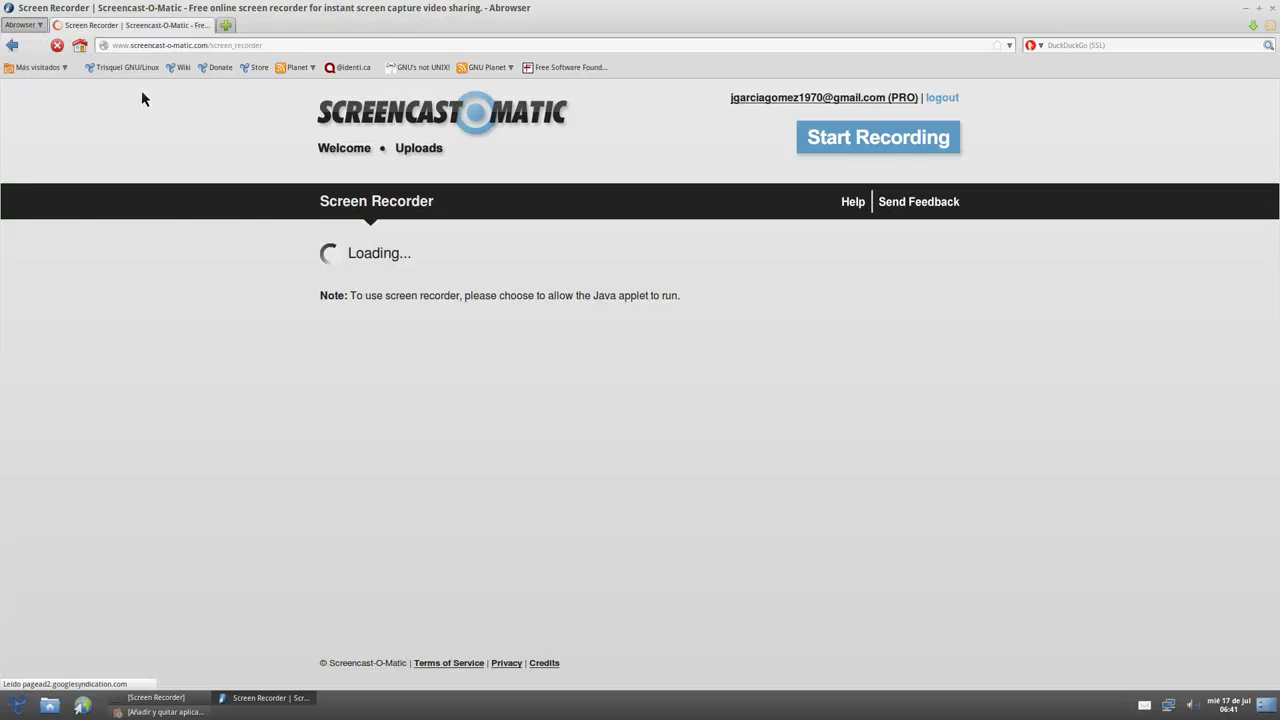
click(340, 57)
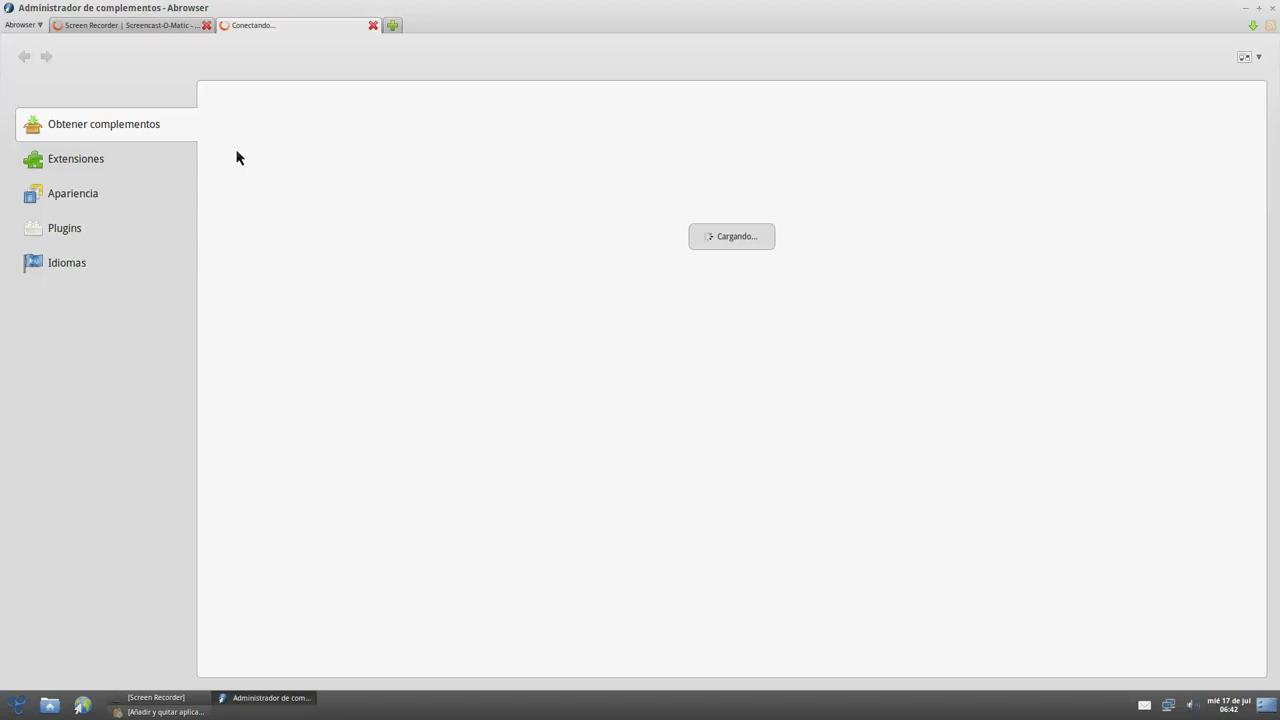
click(59, 46)
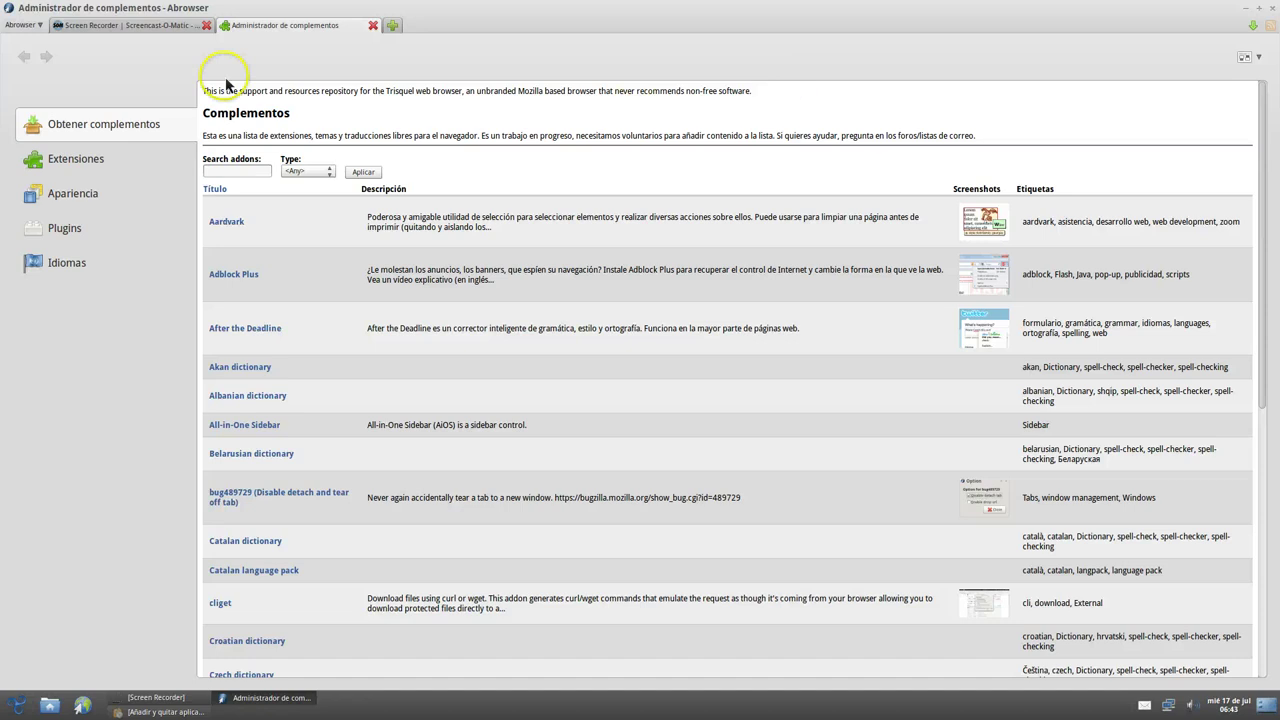
right_click(113, 13)
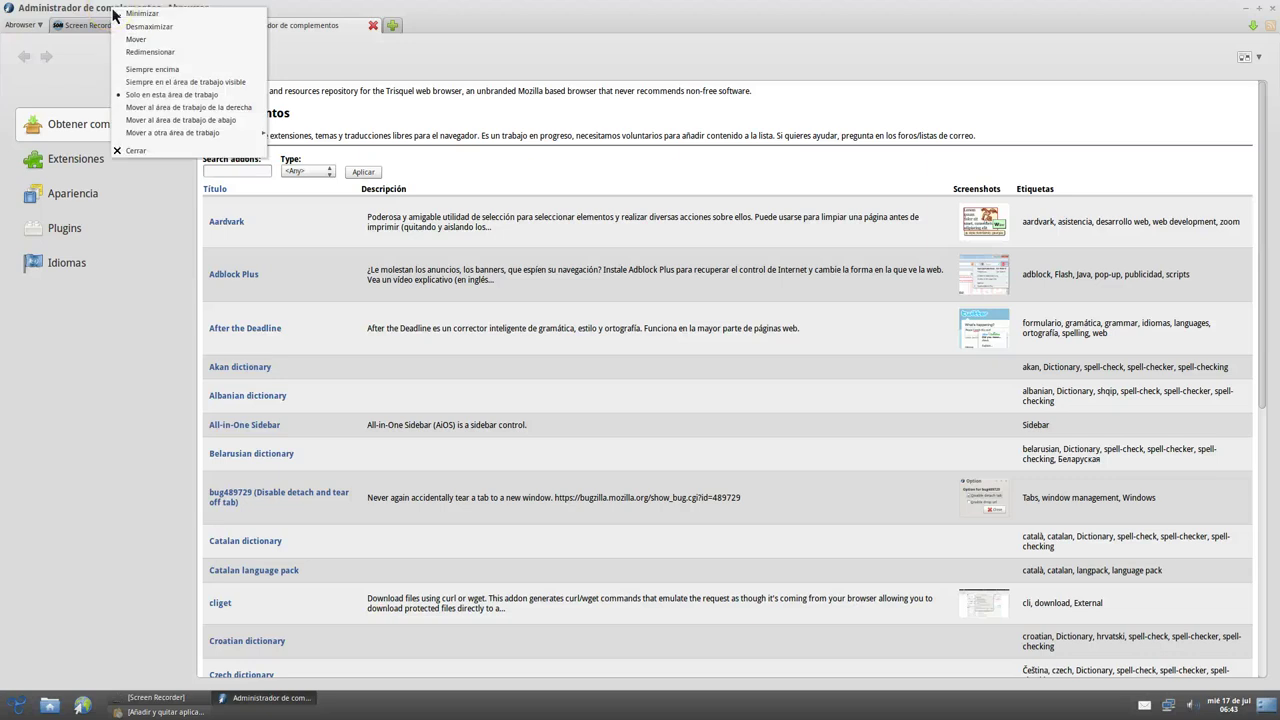
click(32, 32)
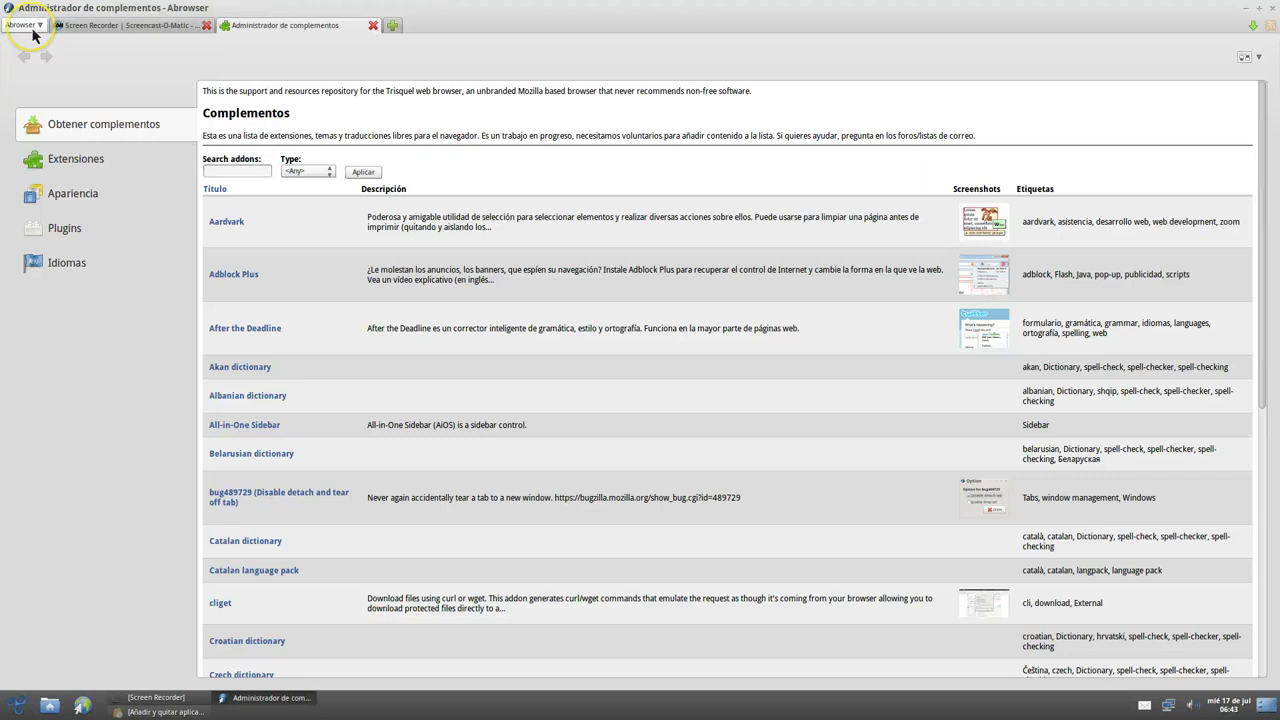
- Examine the browser's own commands for web development, bookmarks, history, preferences and help
click(32, 31)
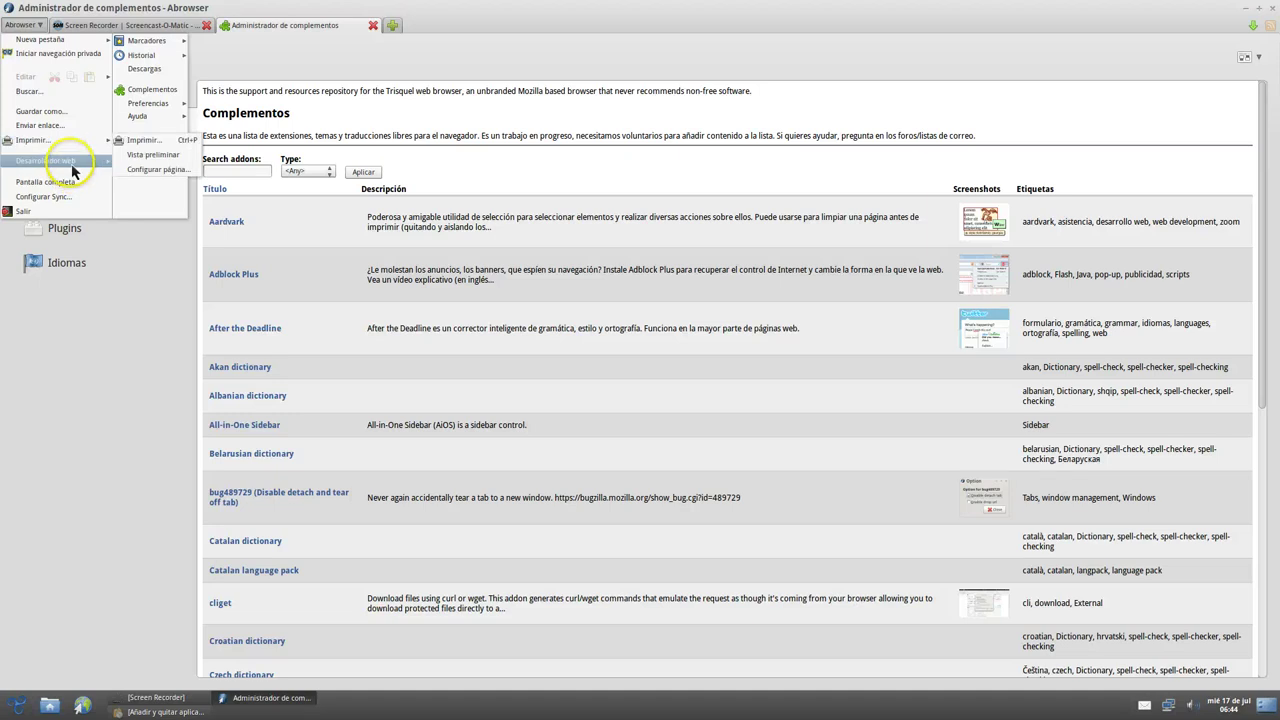
mouse_move(76, 172)
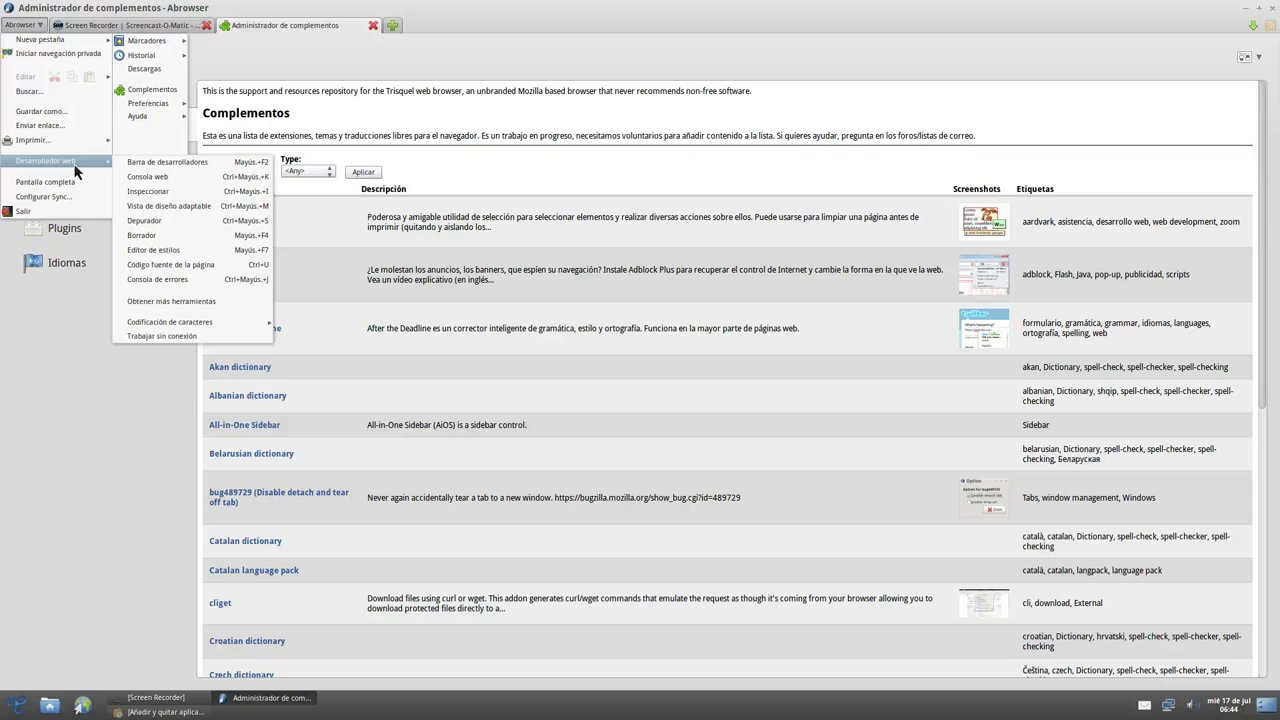
click(60, 198)
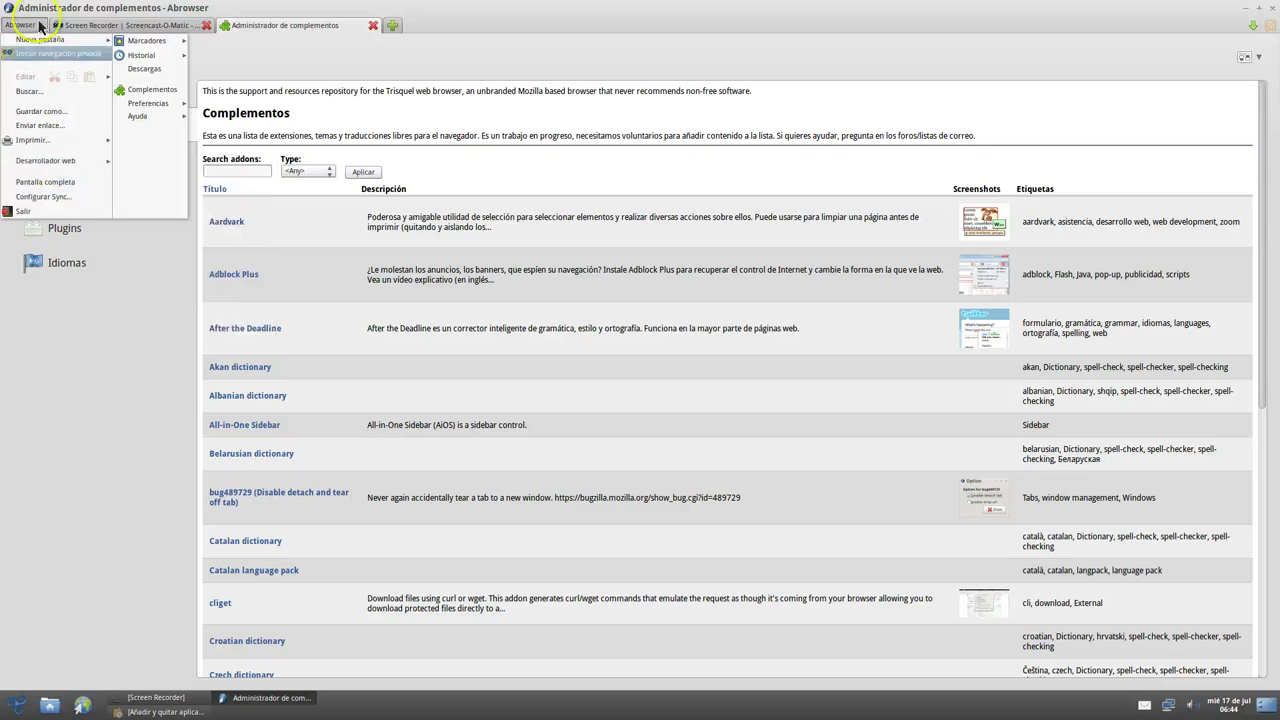
click(137, 45)
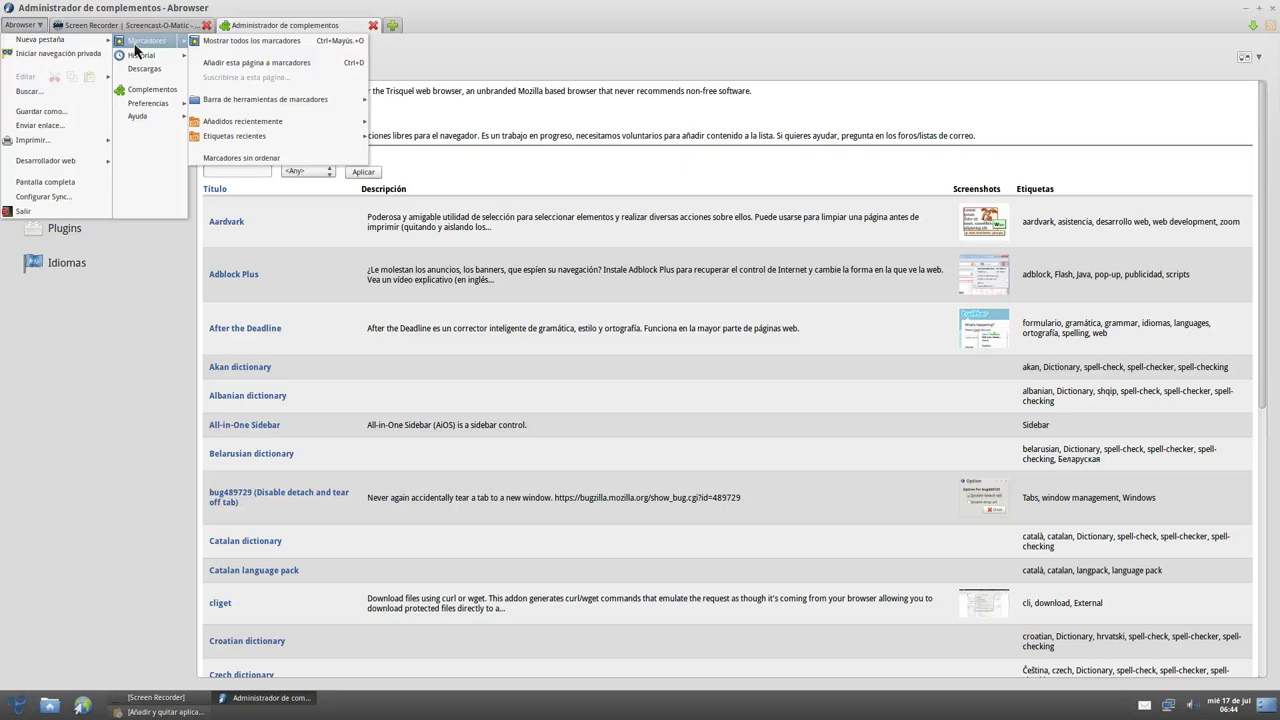
click(134, 59)
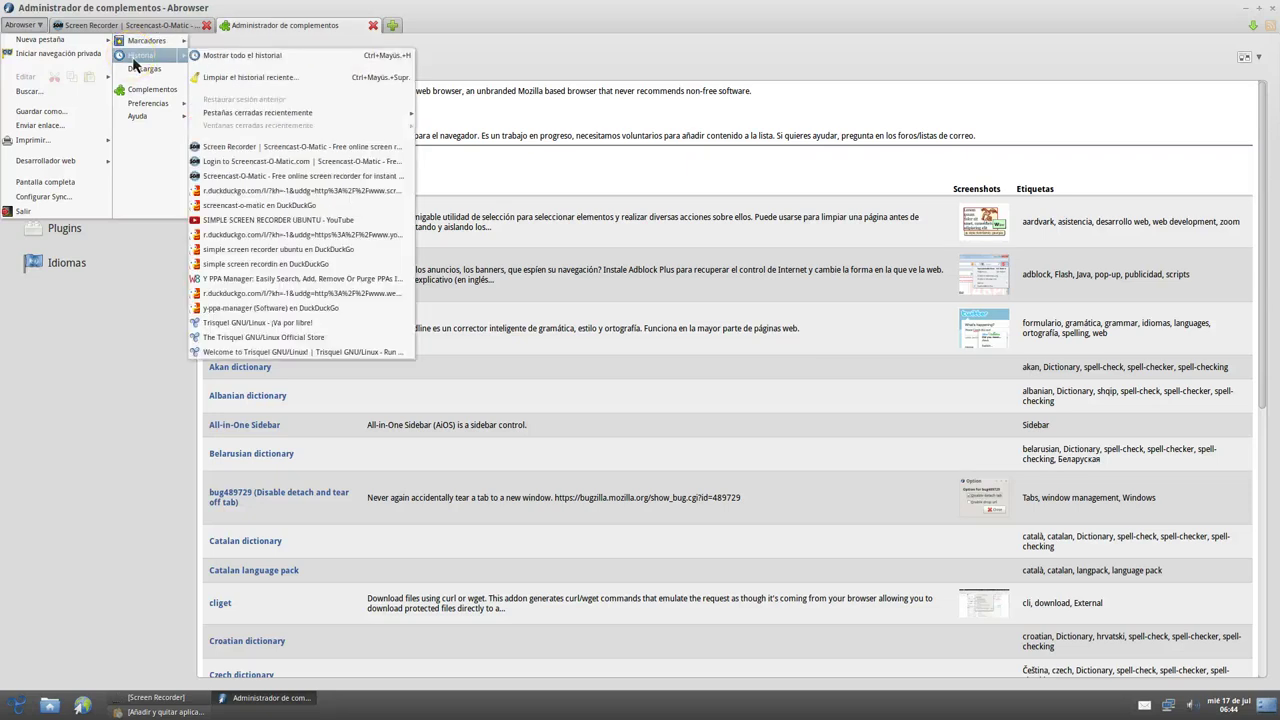
click(137, 72)
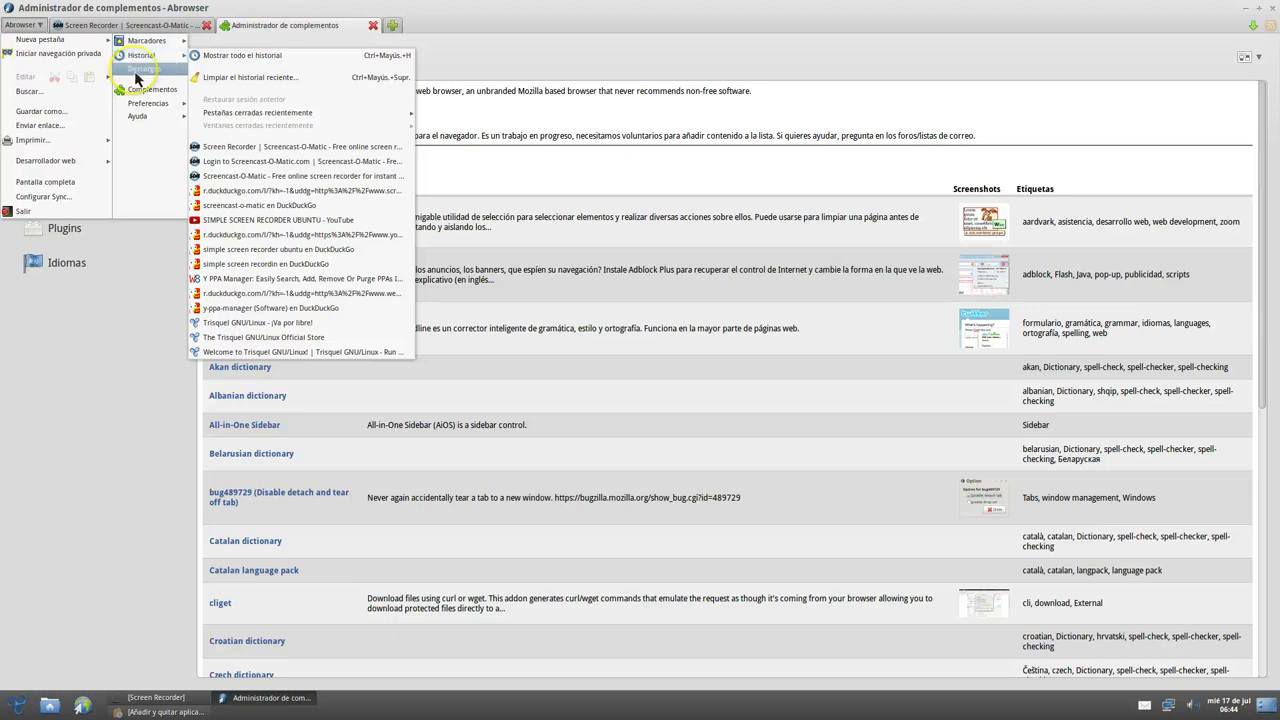
click(134, 96)
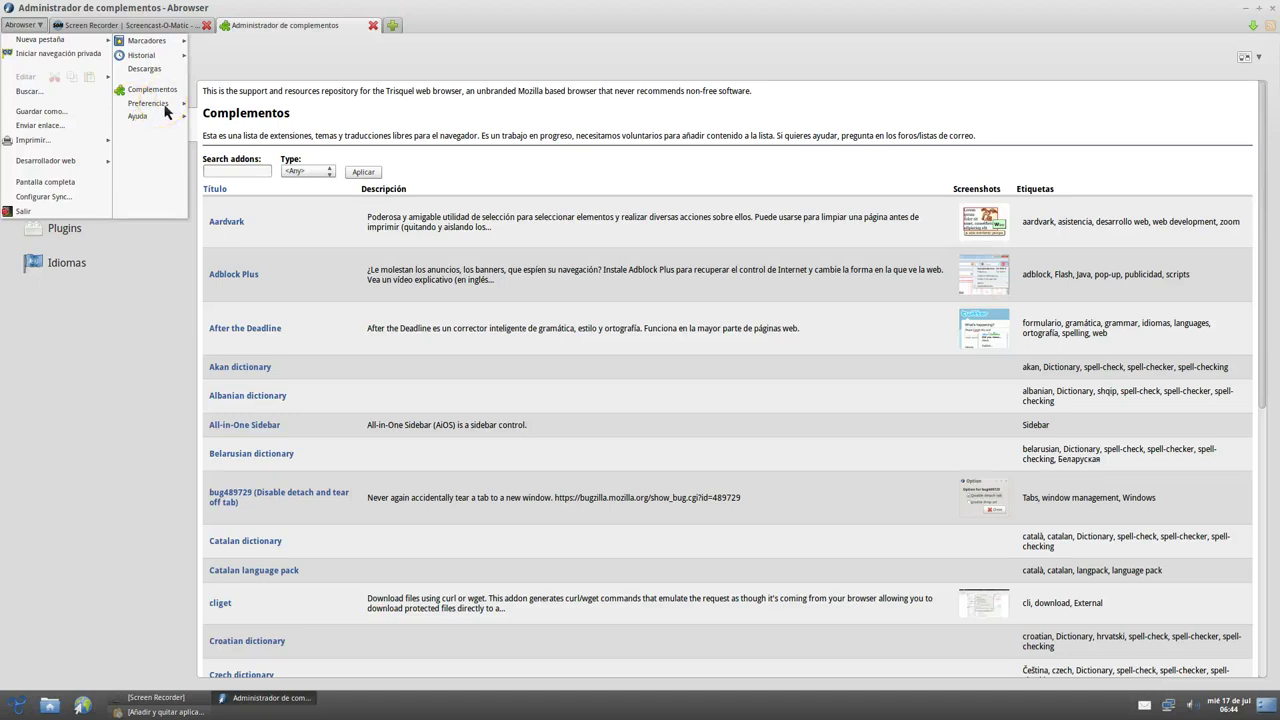
click(170, 106)
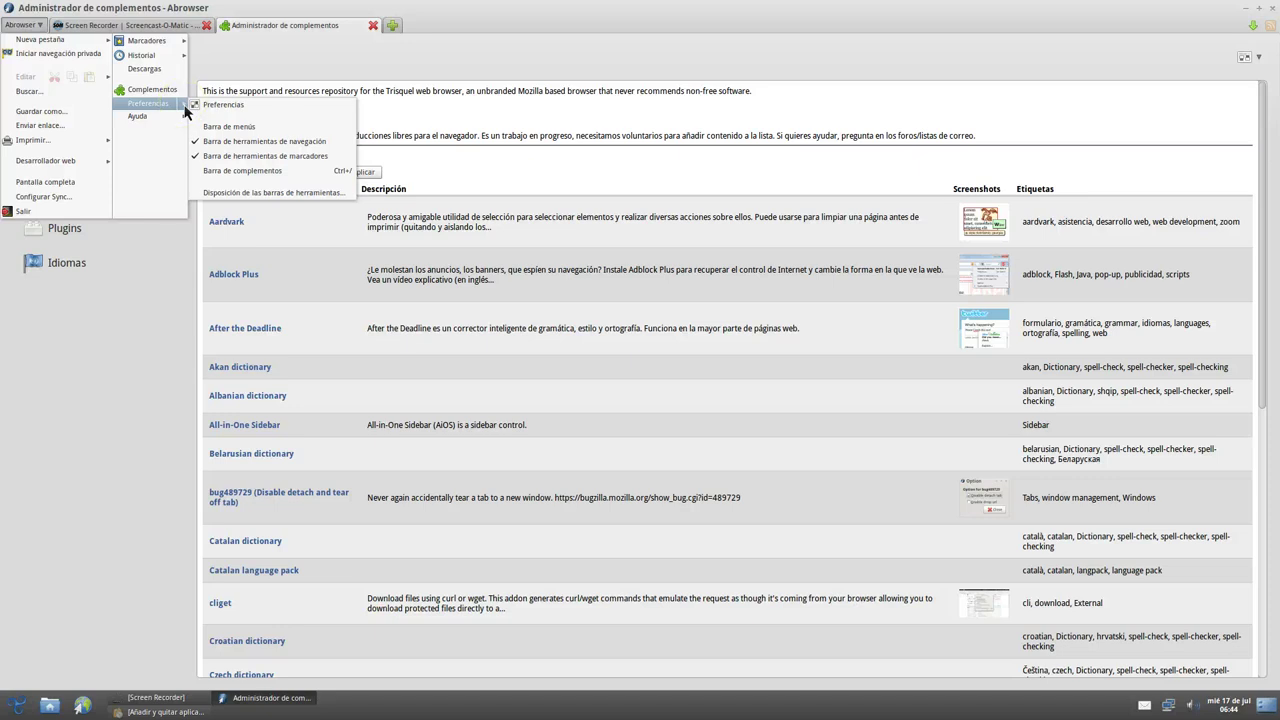
click(176, 119)
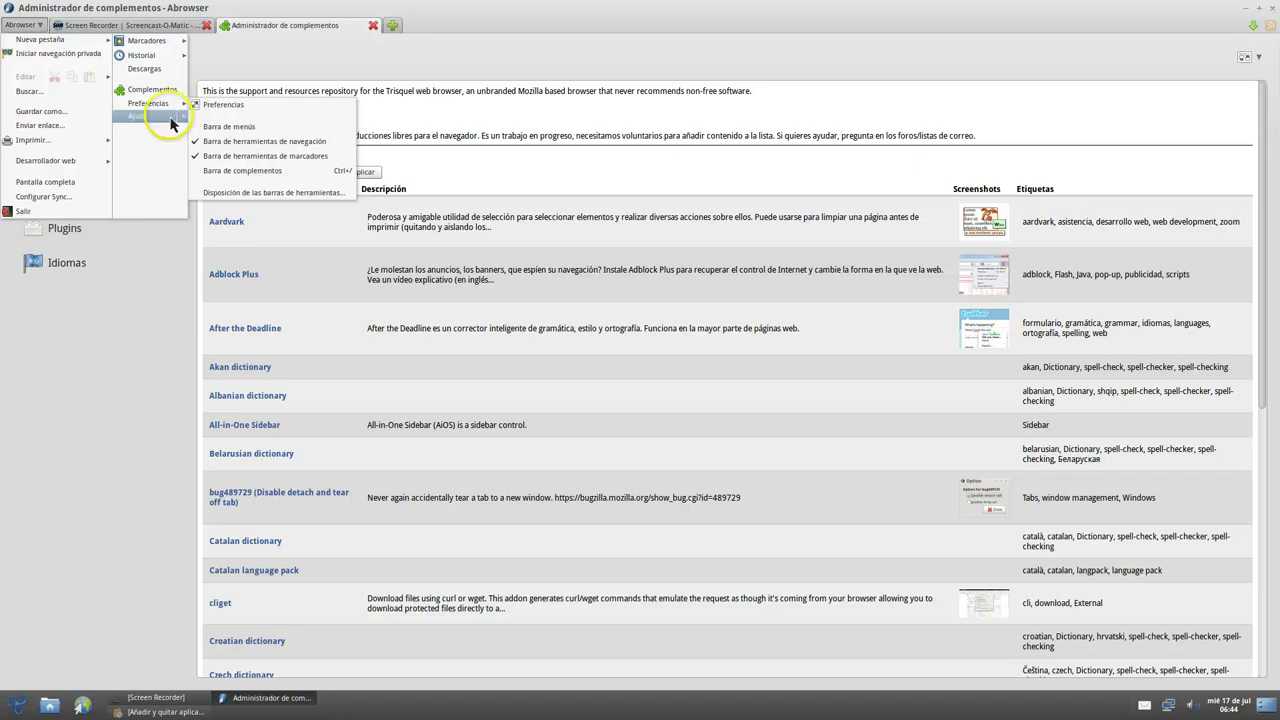
- View the Acerca de Abrowser information and open its licence information page
click(251, 210)
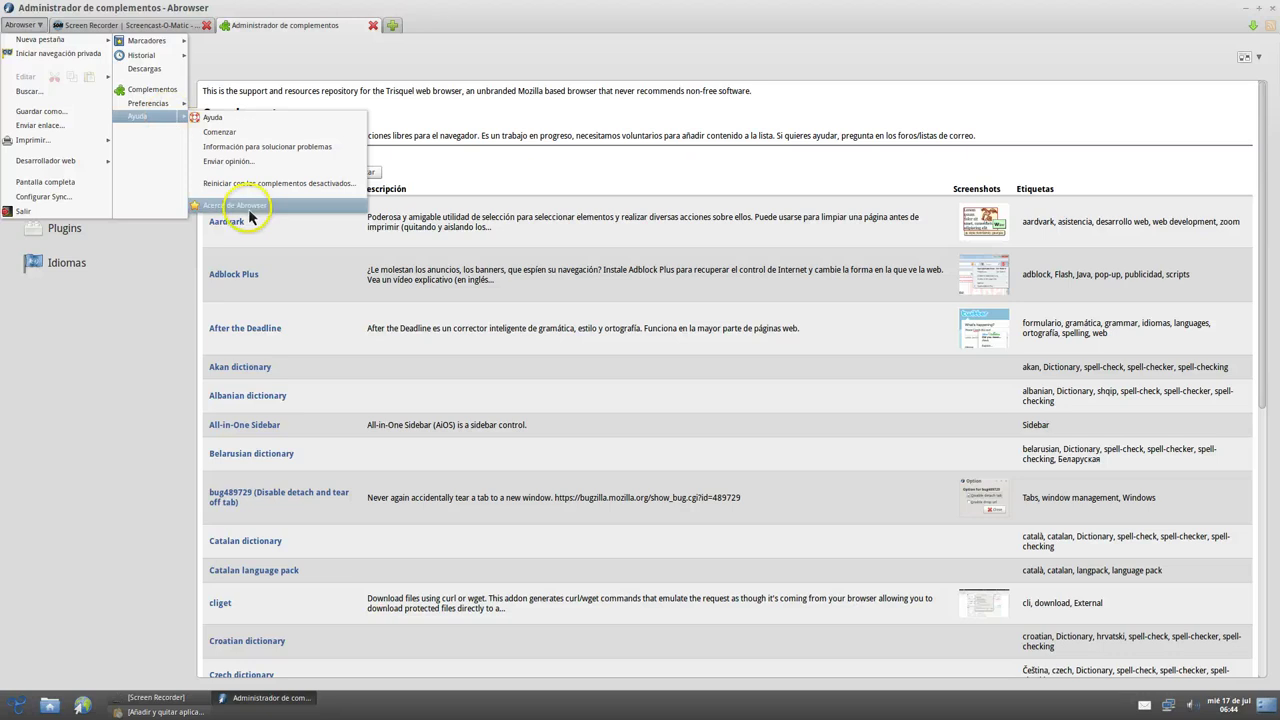
click(249, 207)
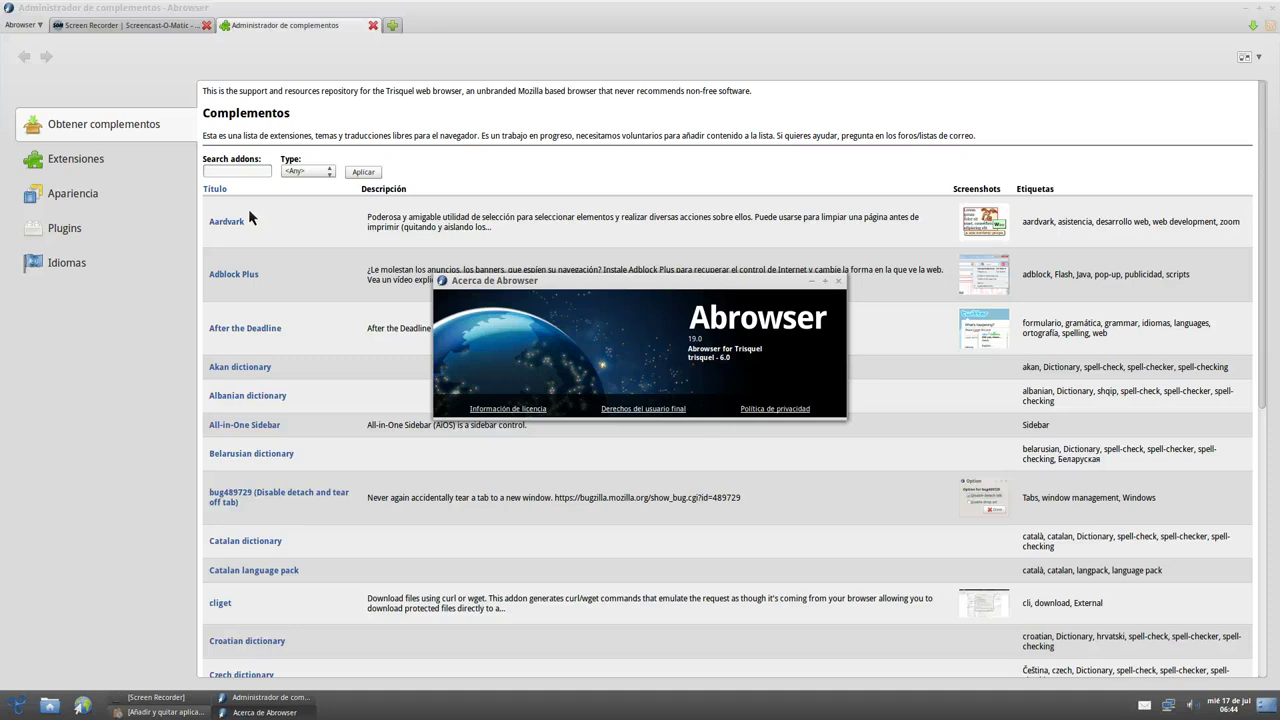
click(488, 408)
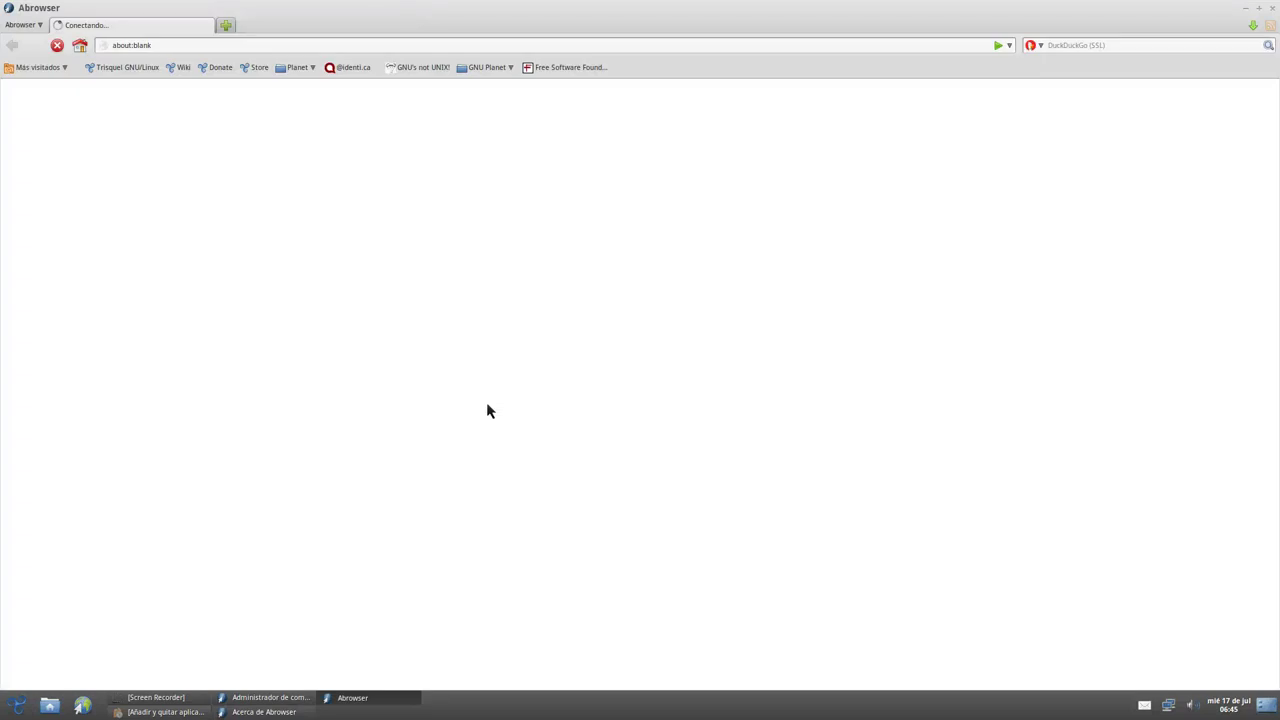
click(500, 410)
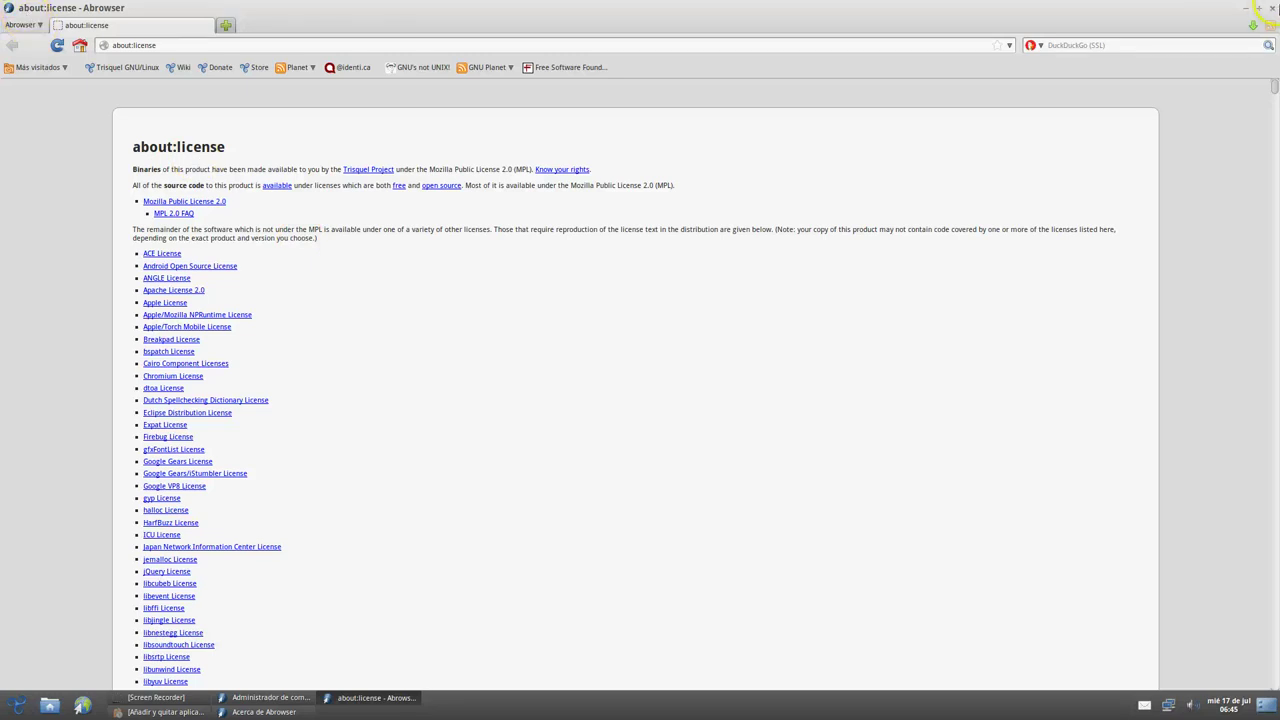
- Close the licence page, the main browser window and the Acerca de Abrowser window
click(1274, 12)
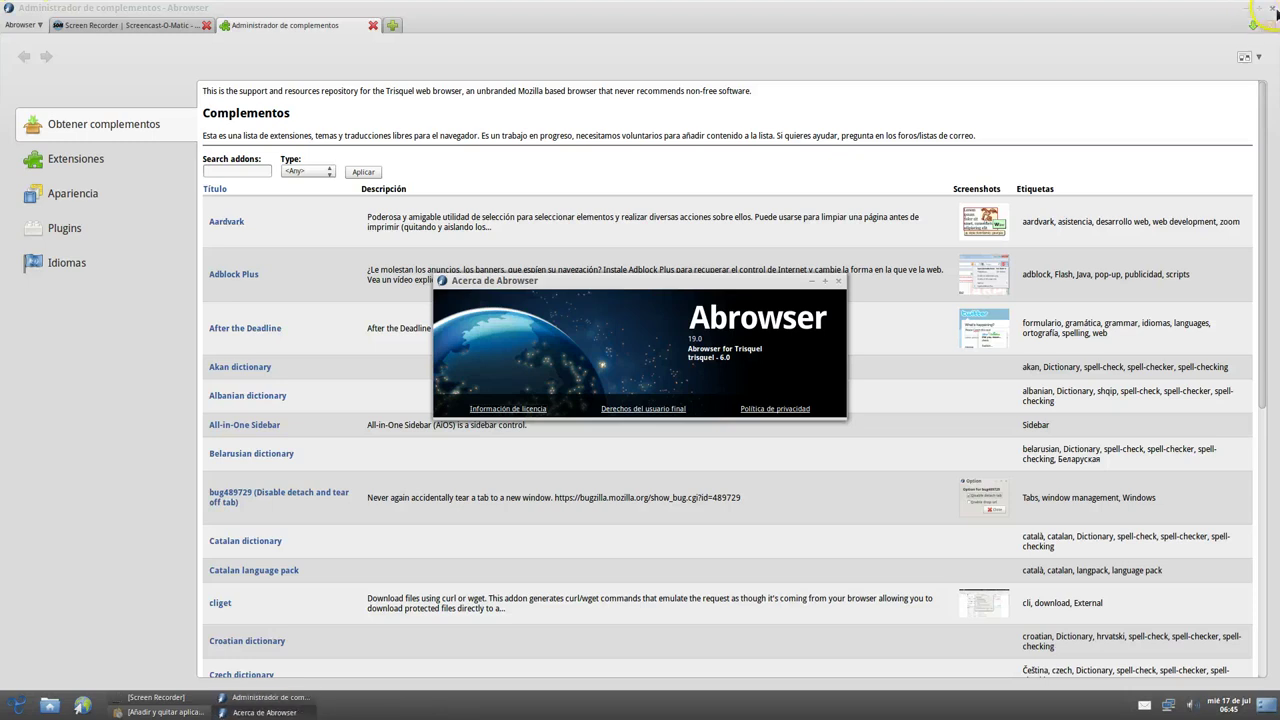
click(1275, 12)
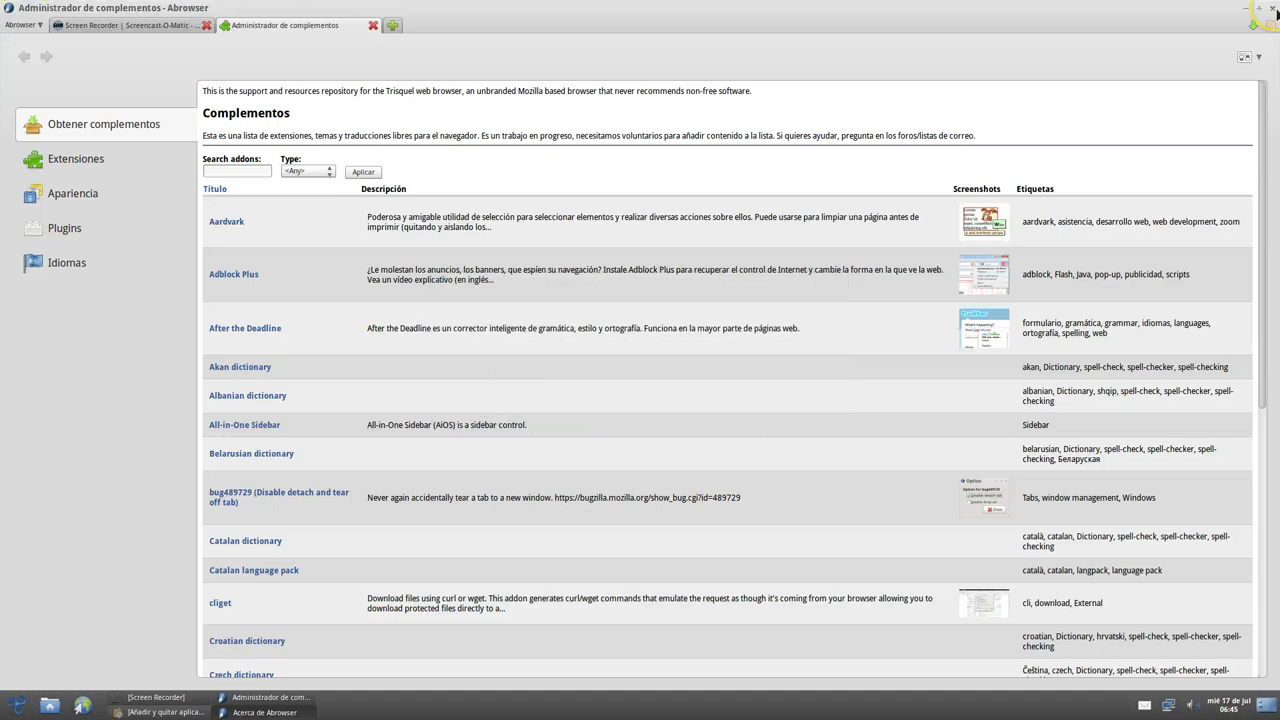
click(1275, 10)
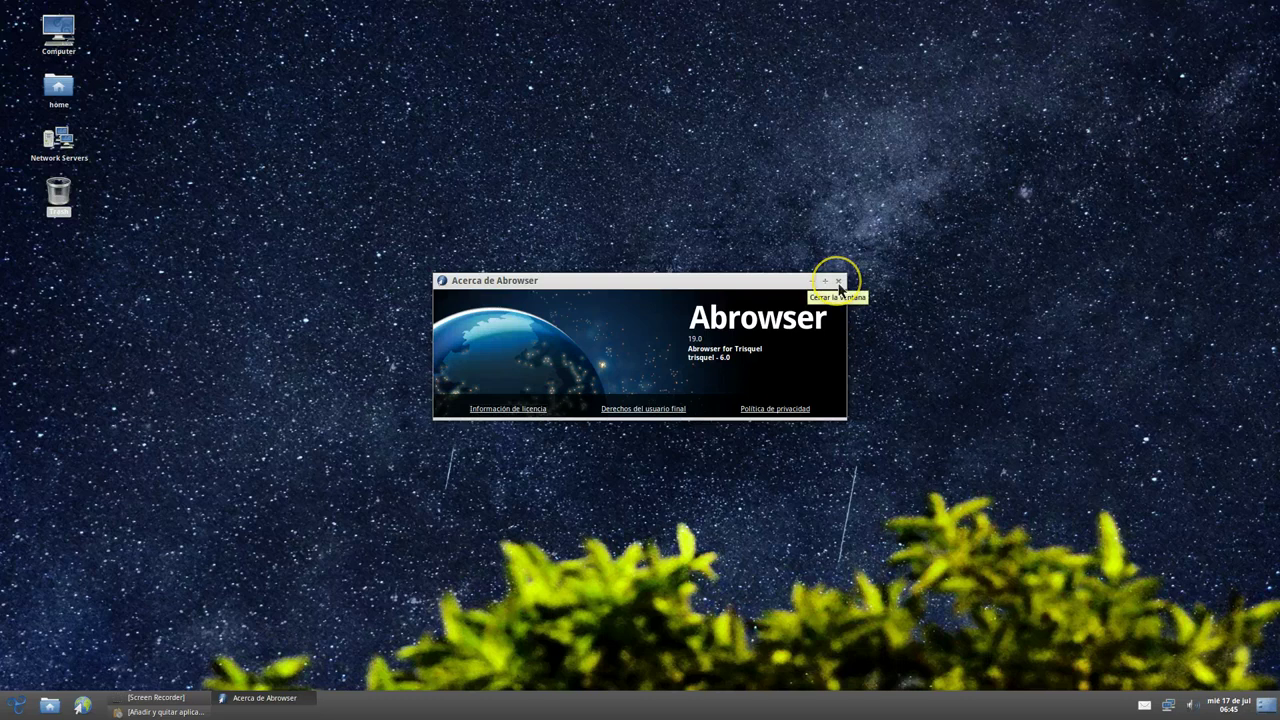
click(838, 282)
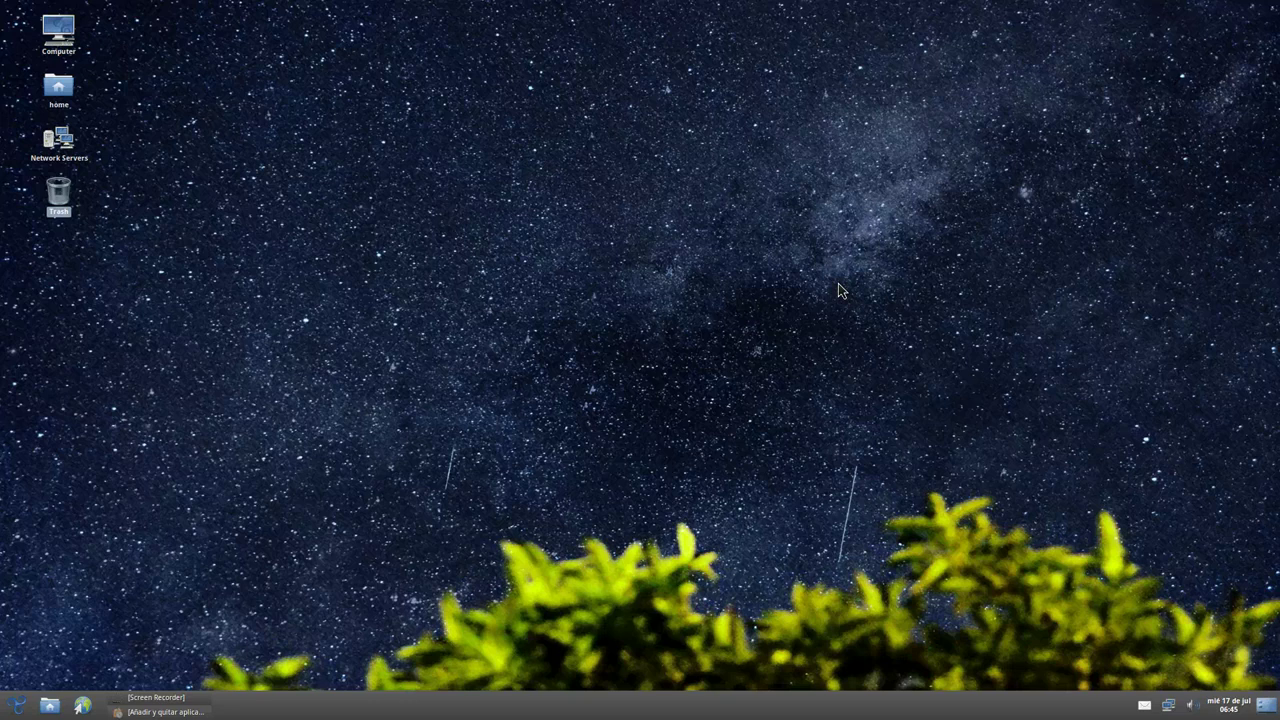
- Bring up the minimized Añadir y quitar aplicaciones window and check the package download progress
click(165, 663)
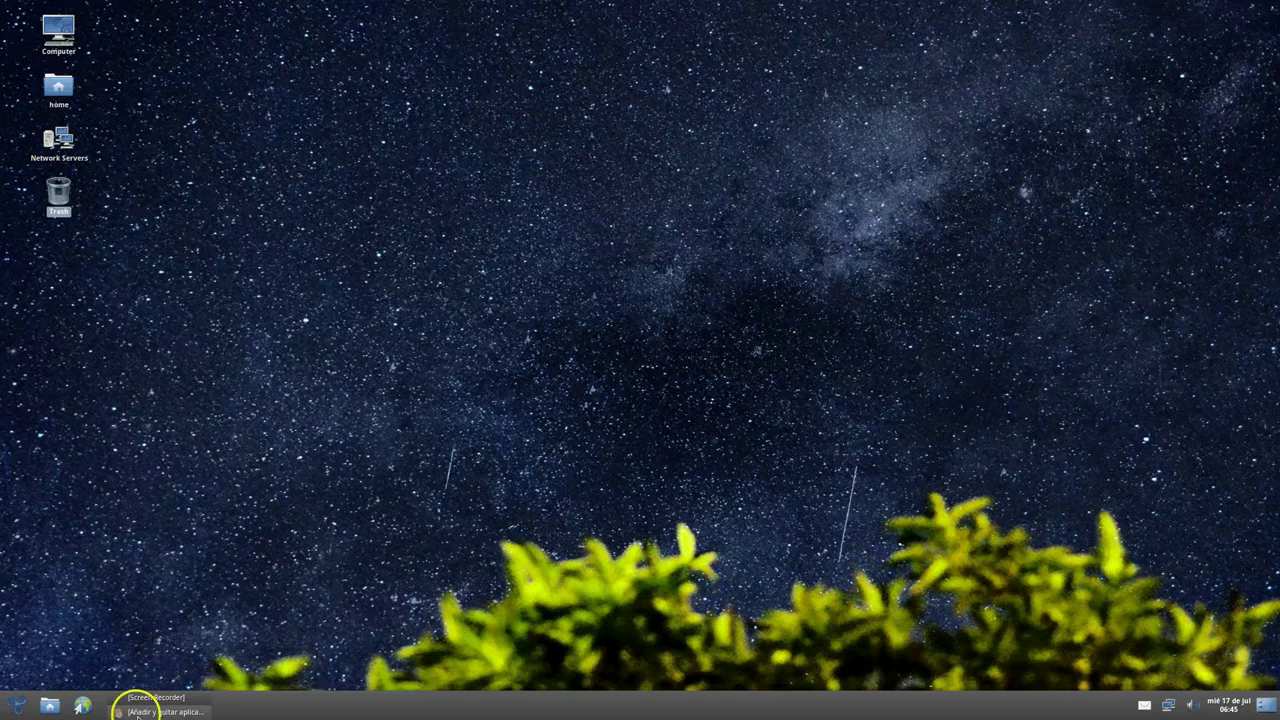
click(137, 712)
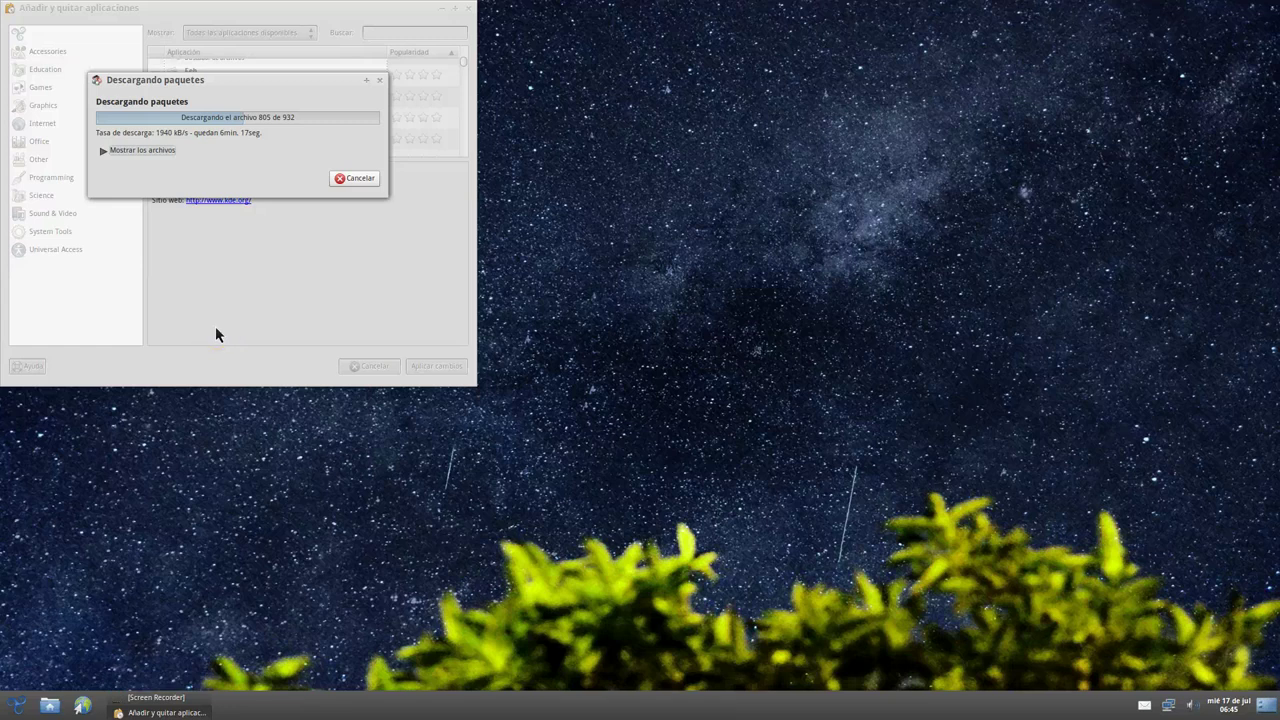
click(213, 296)
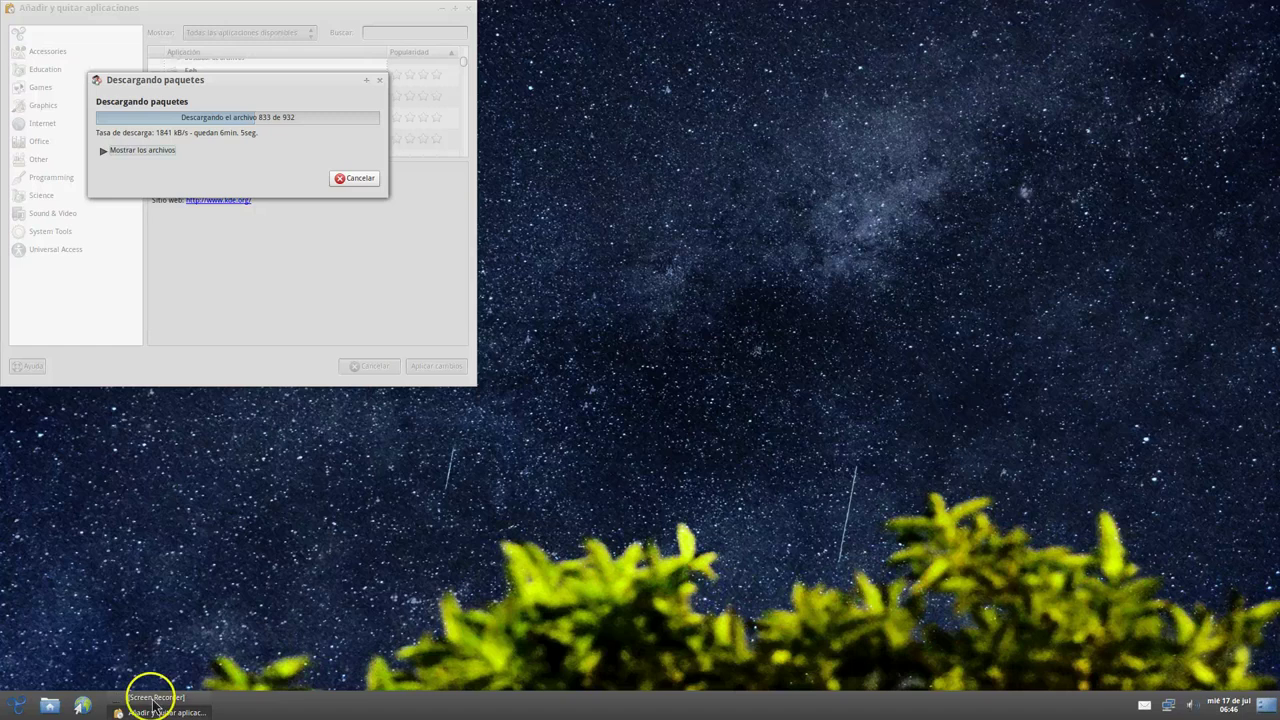
click(491, 472)
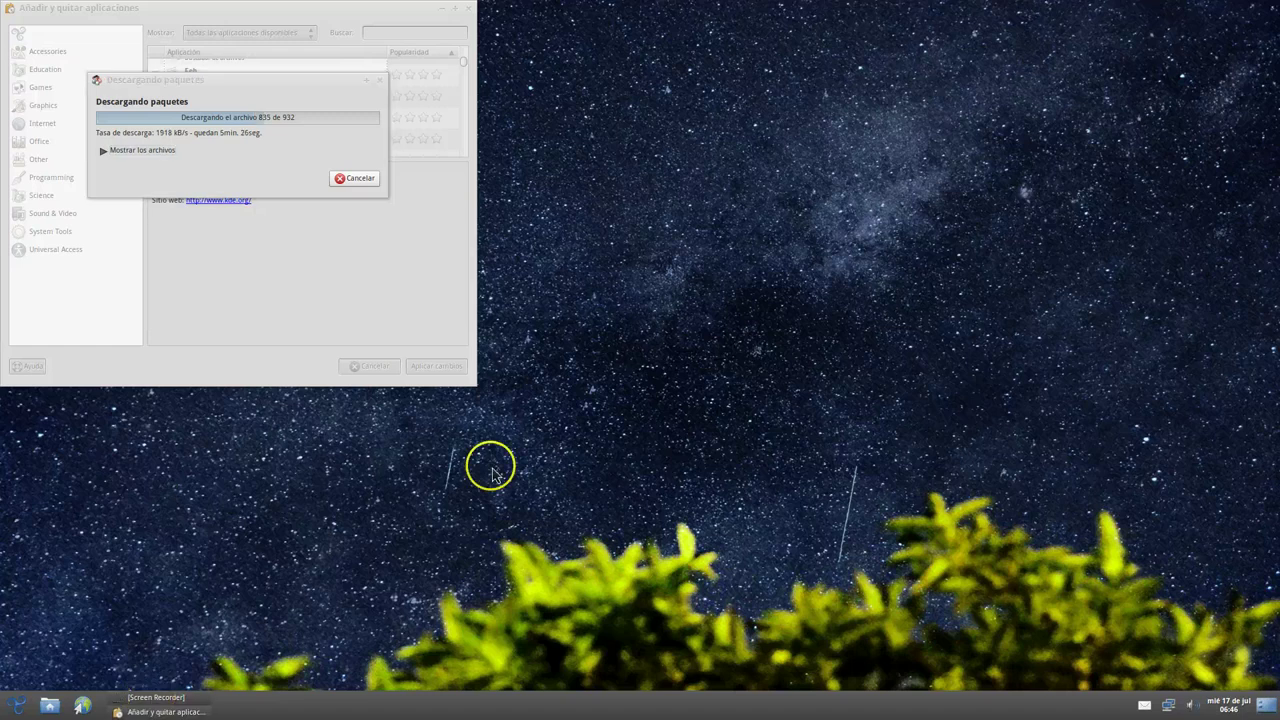
- Open Configuración del sistema and view the Tableta gráfica Wacom settings
click(18, 706)
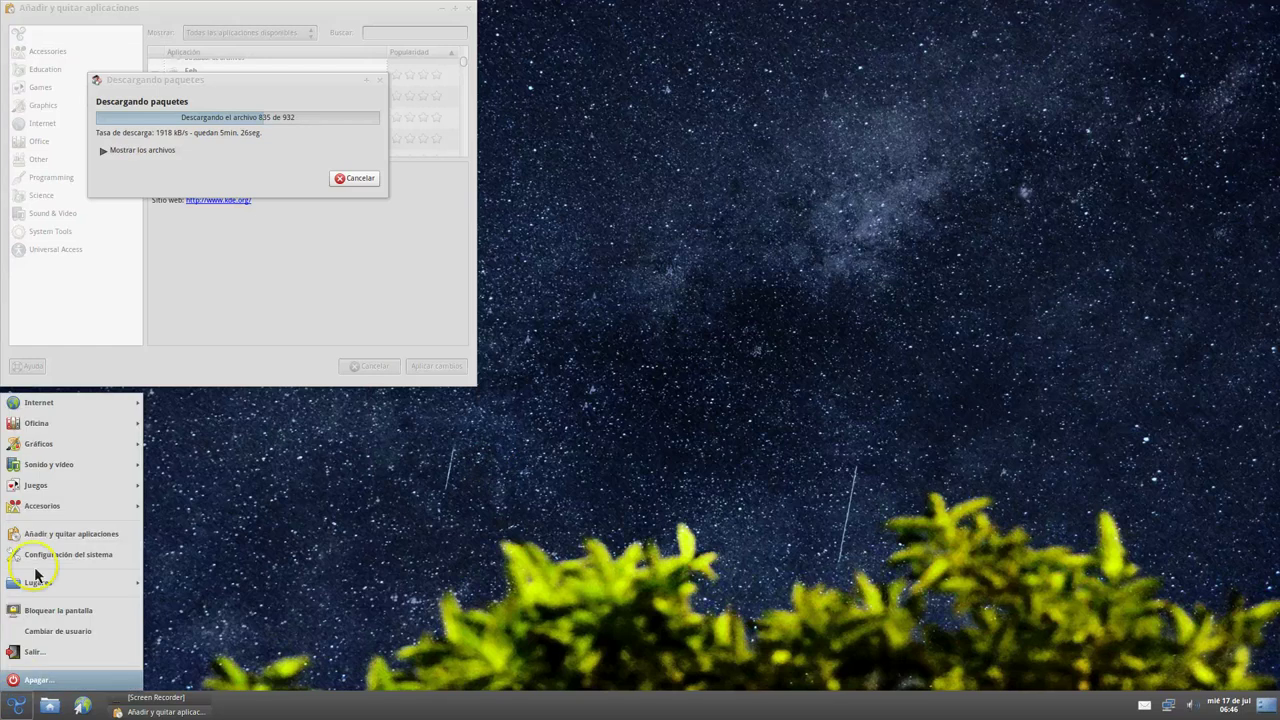
click(42, 558)
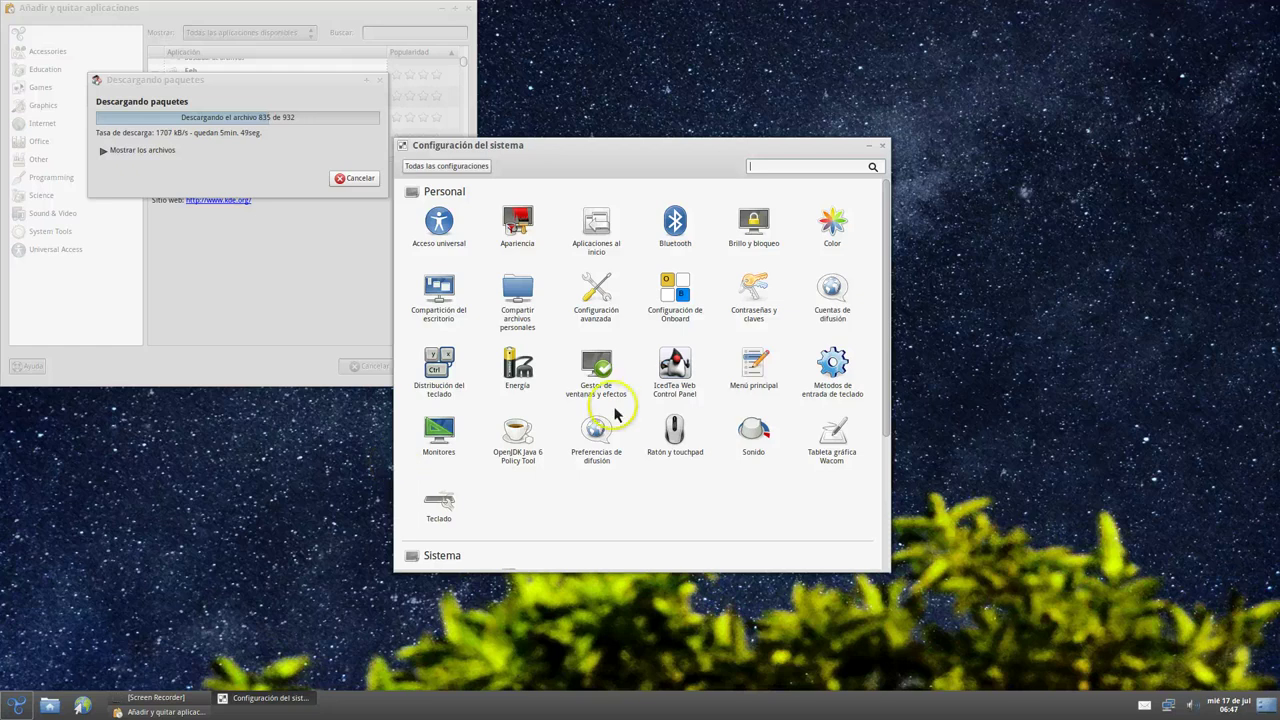
click(836, 455)
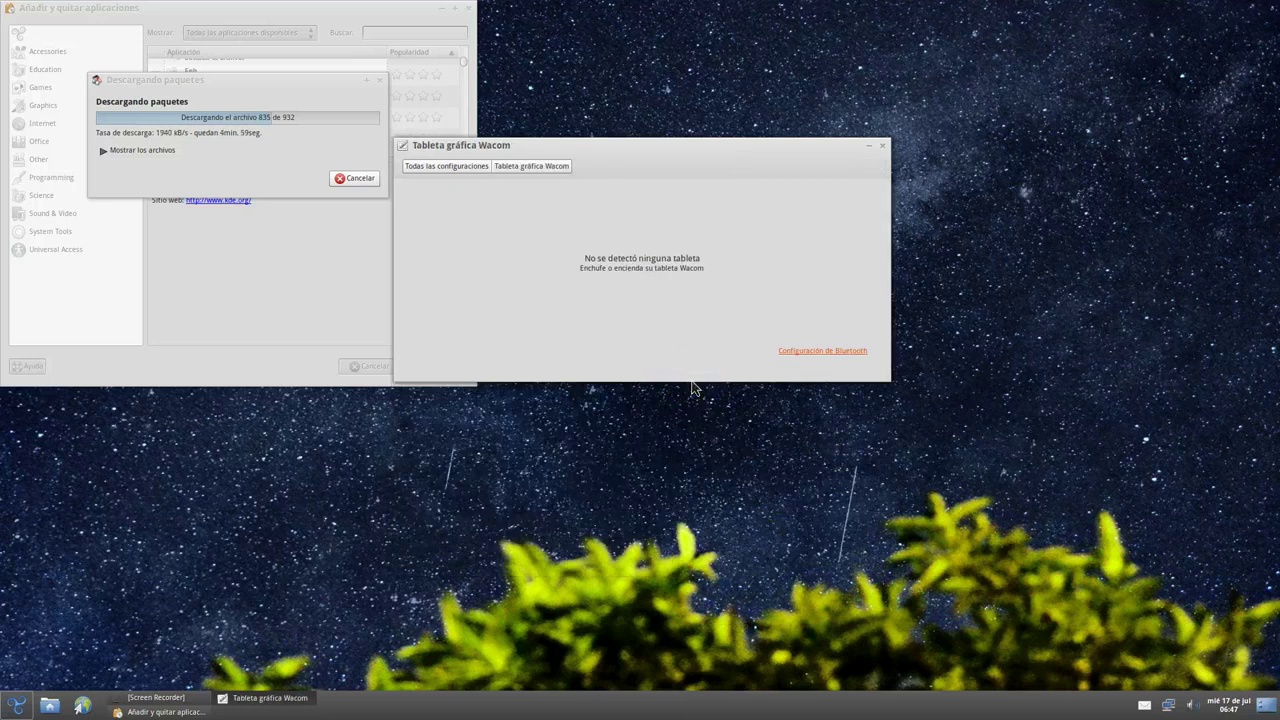
- Return to the overview of all settings and close Configuración del sistema
key(BackSpace)
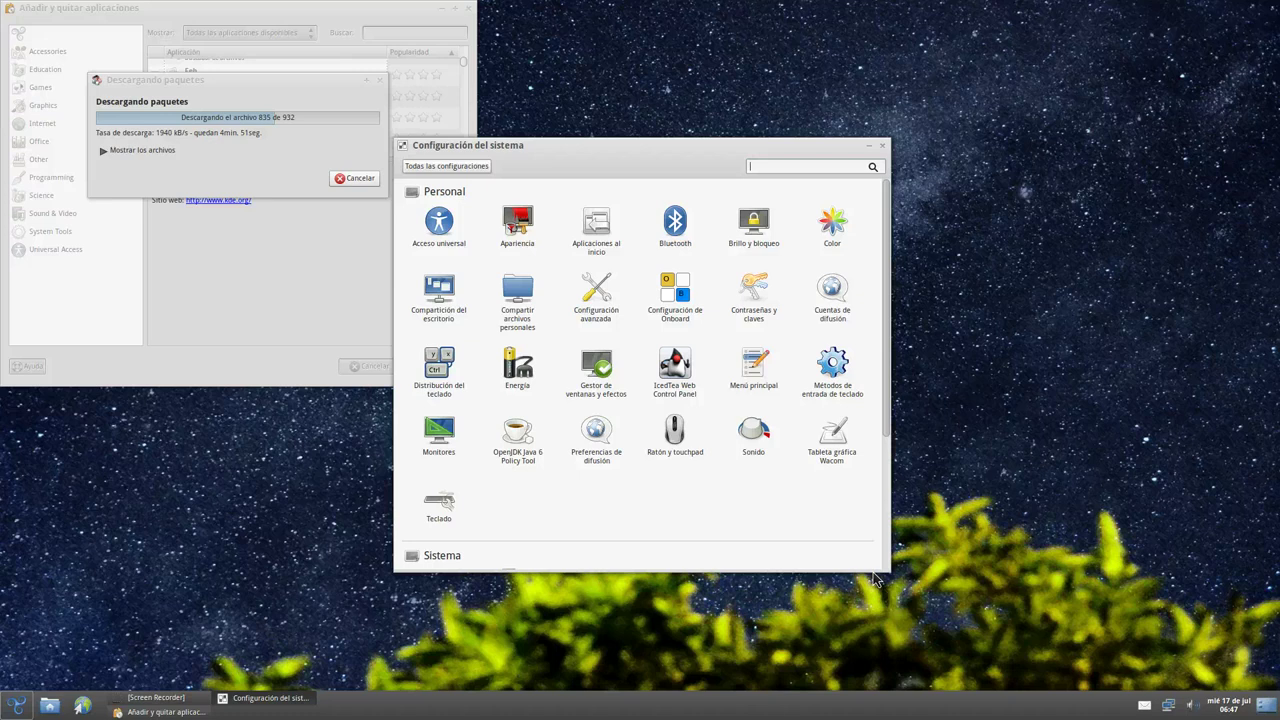
click(702, 476)
click(882, 147)
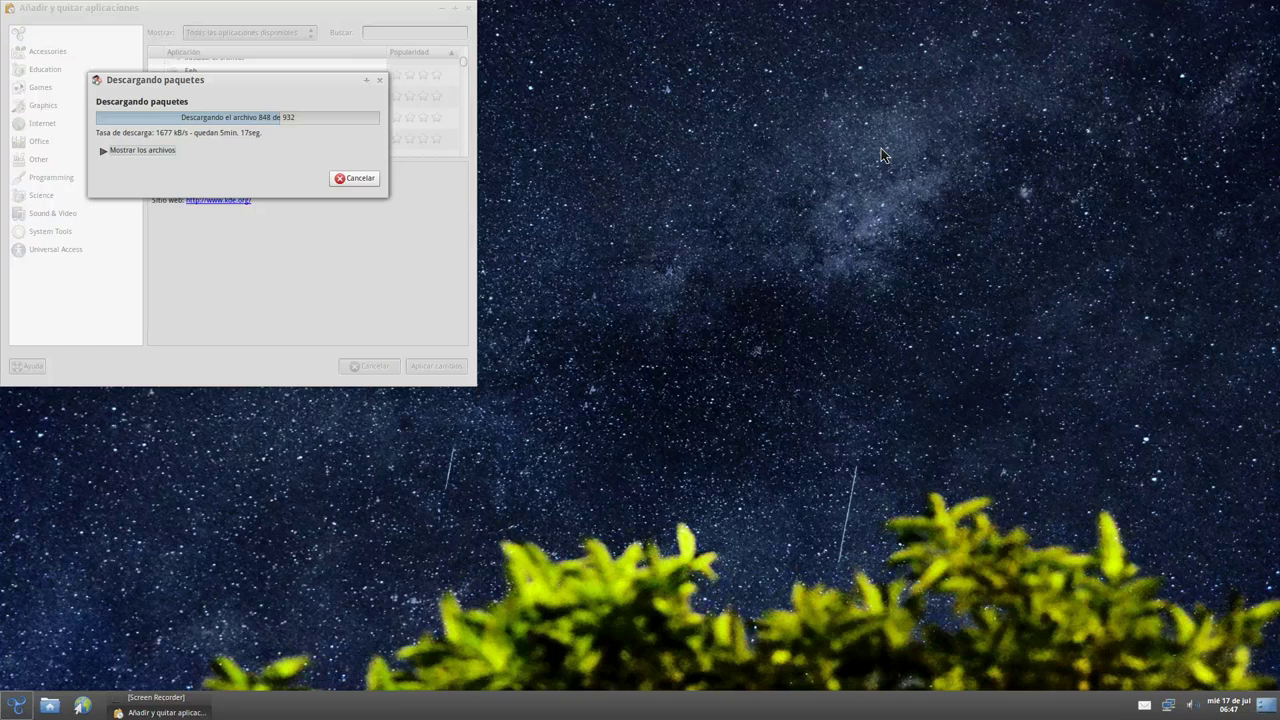
- Launch the Abrowser web browser and open a new empty tab
click(362, 315)
click(82, 705)
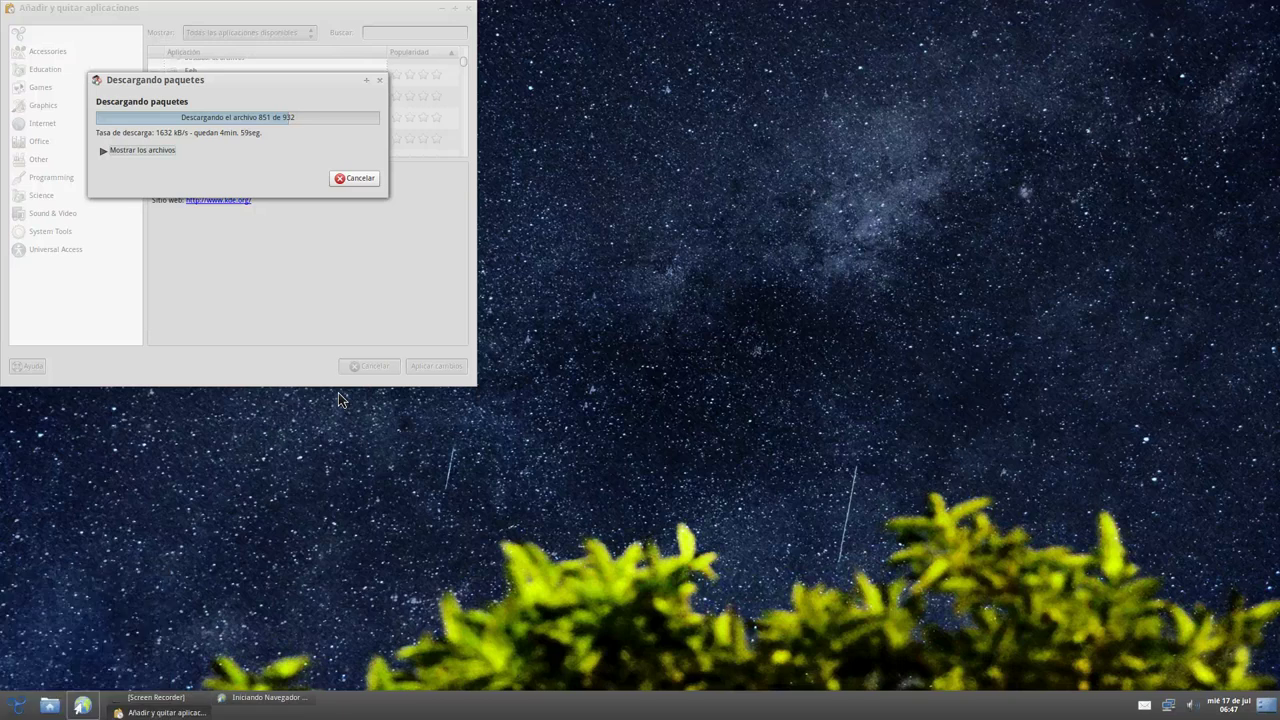
click(84, 707)
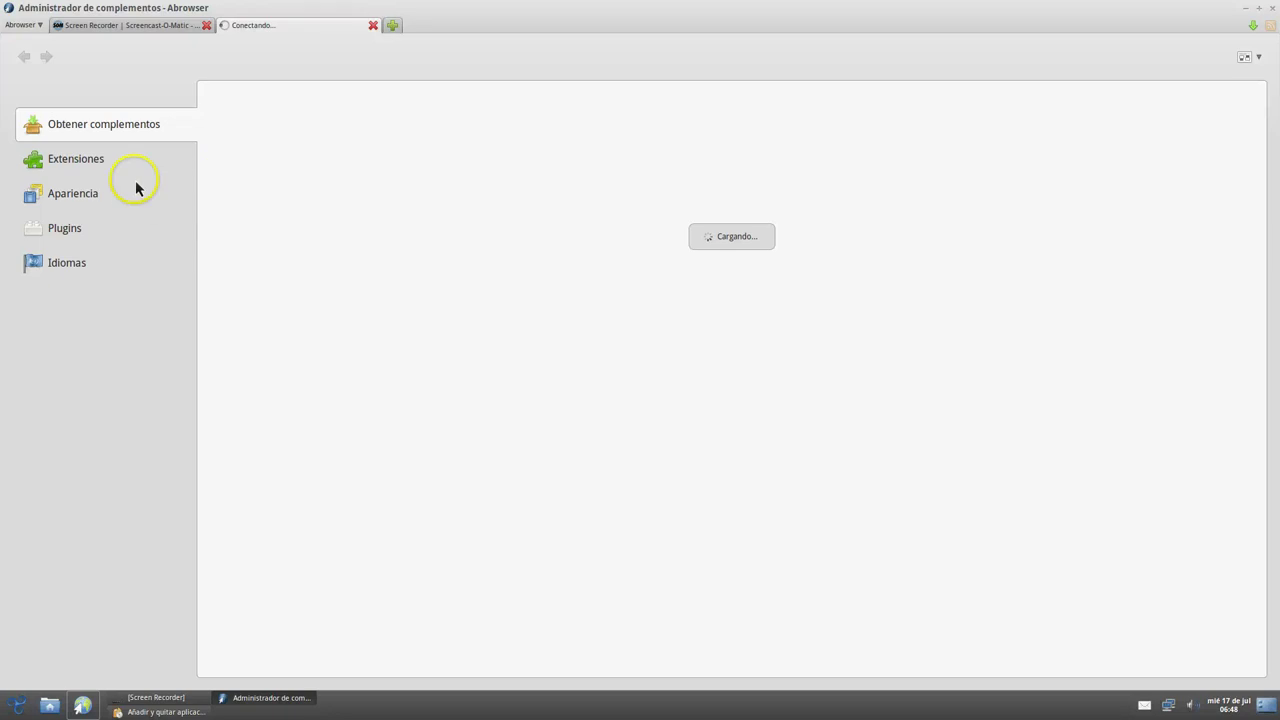
click(393, 27)
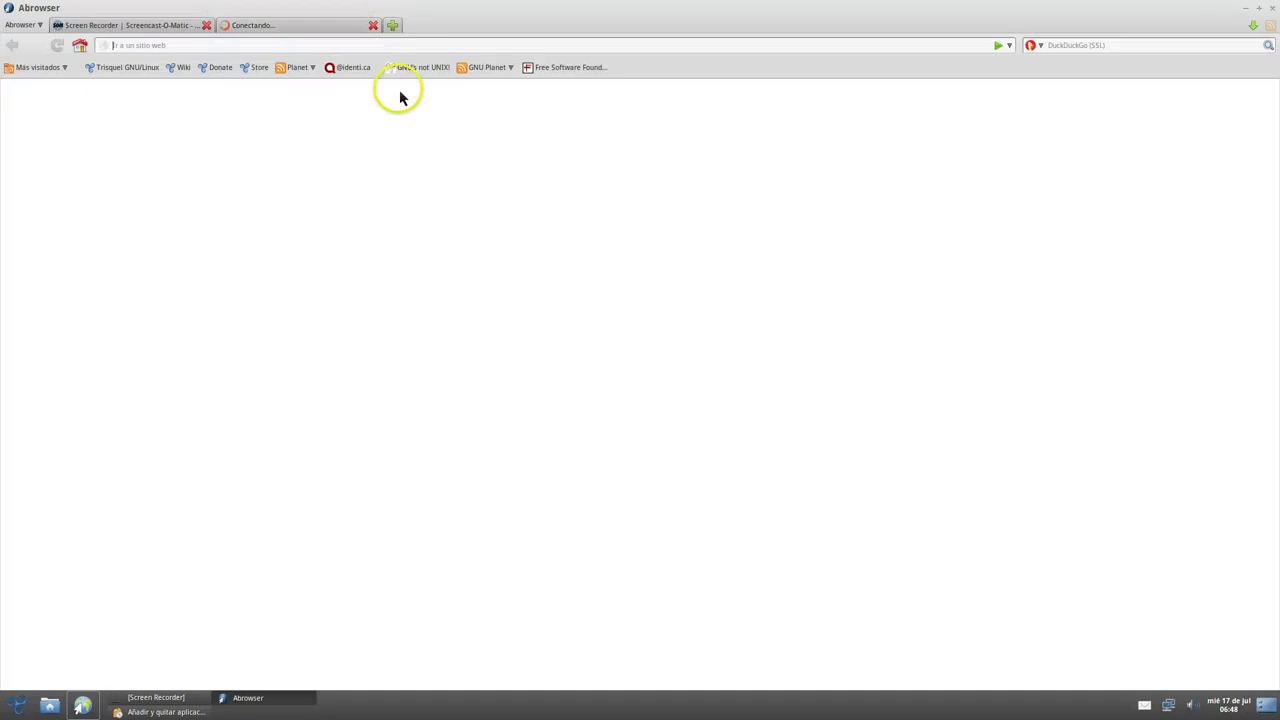
key(ctrl+t)
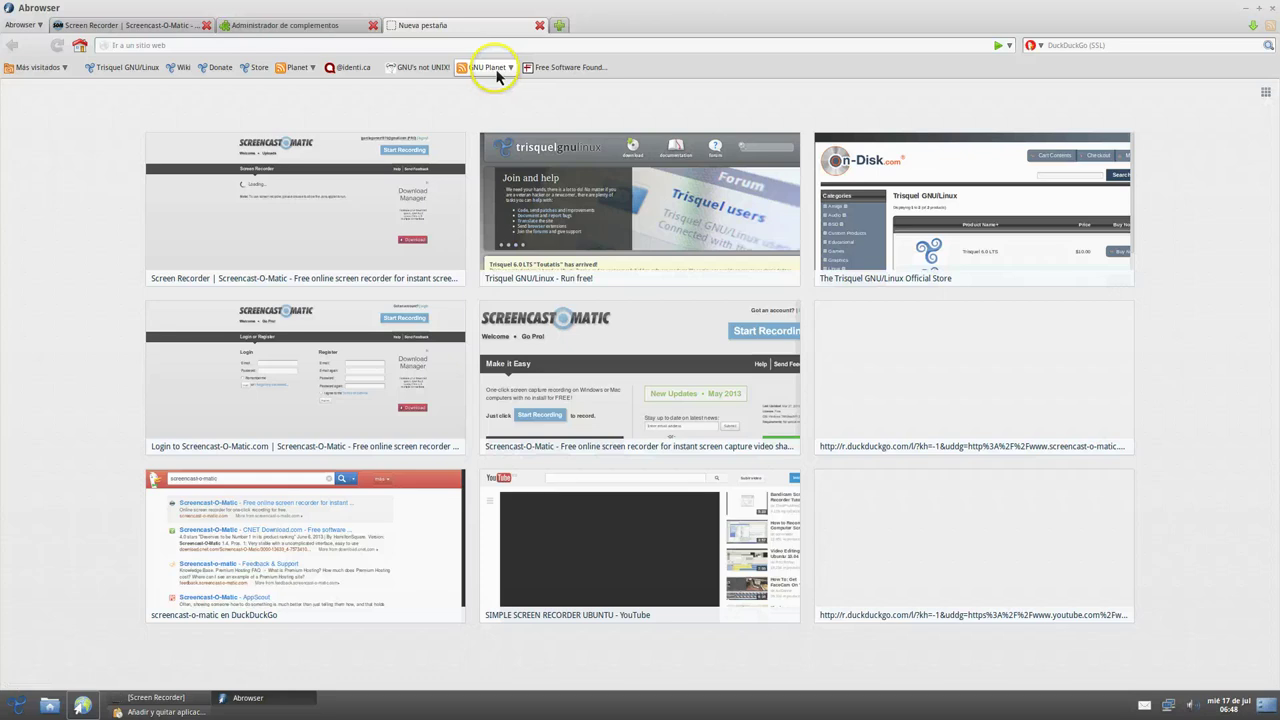
- Check the GNU Planet bookmark's feed entries and load its main site, planet.gnu.org, in the new tab
click(490, 68)
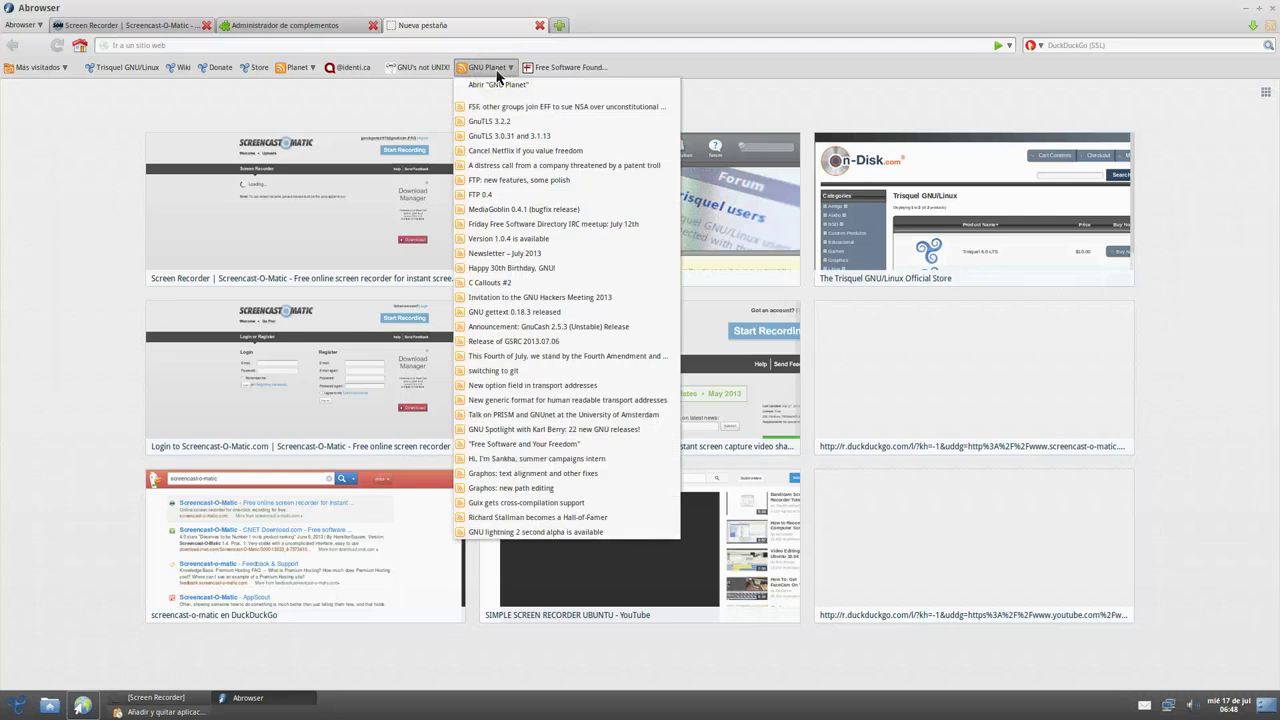
click(498, 89)
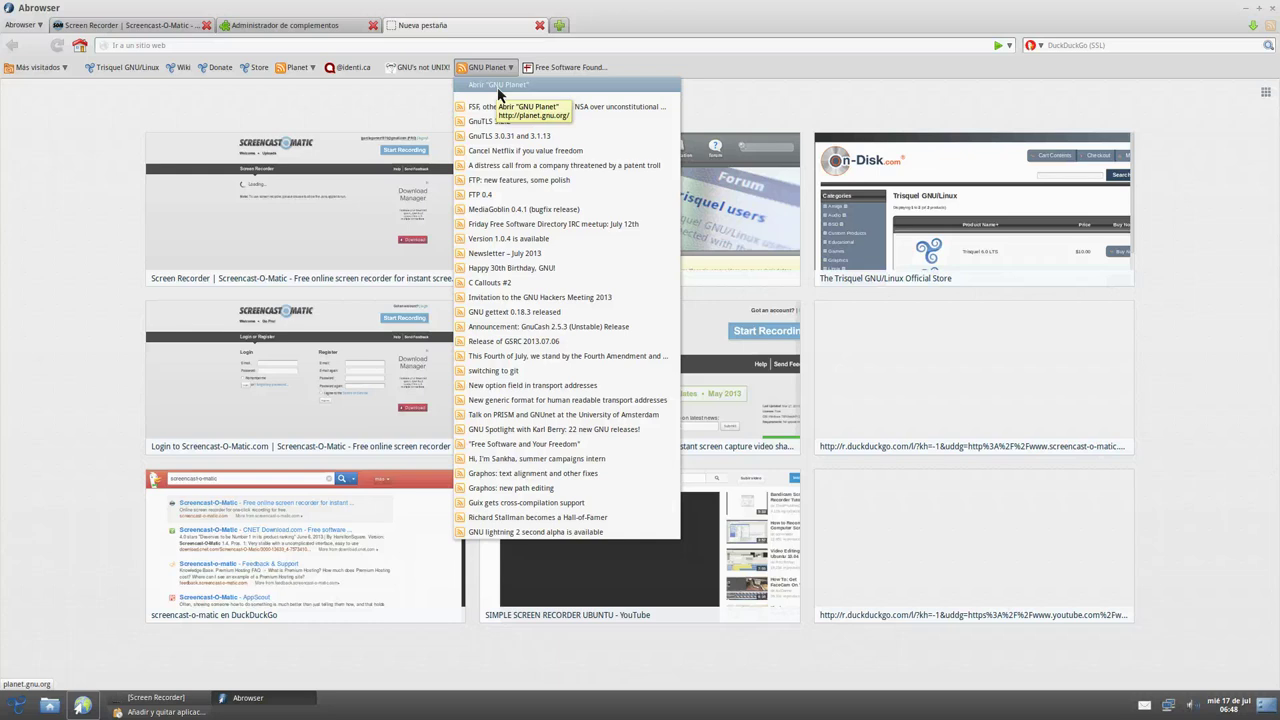
click(498, 89)
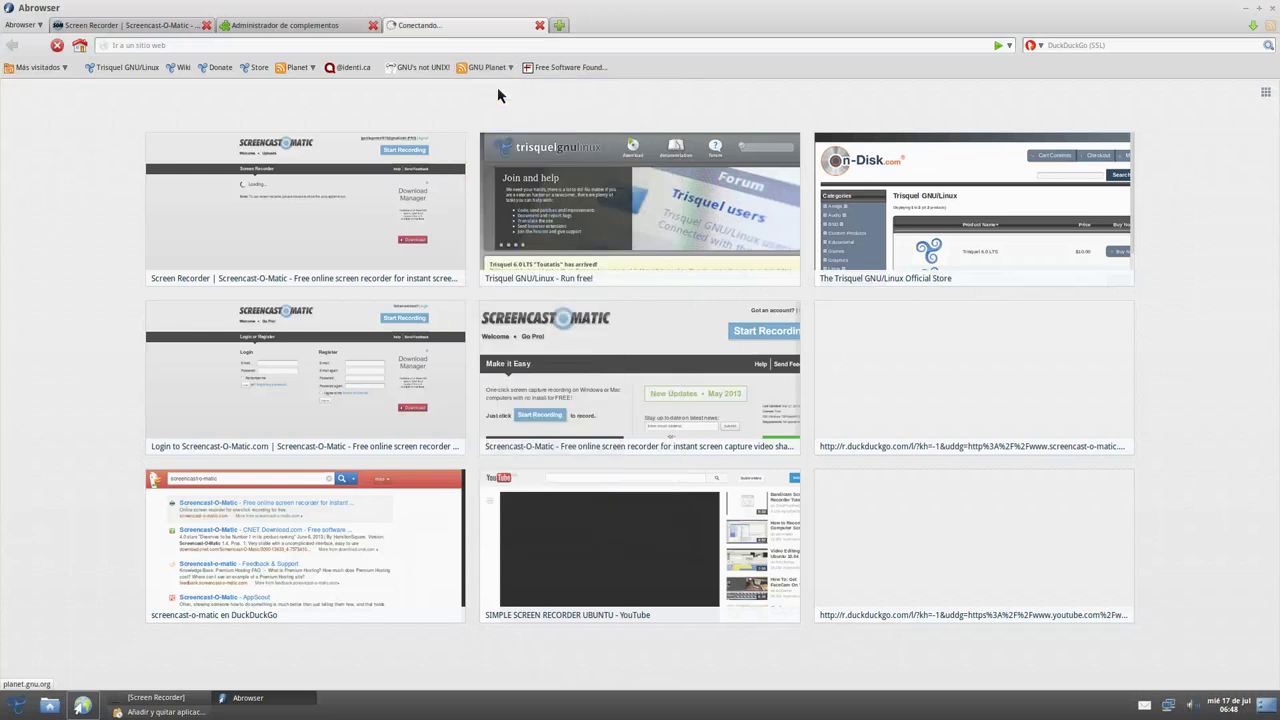
click(480, 124)
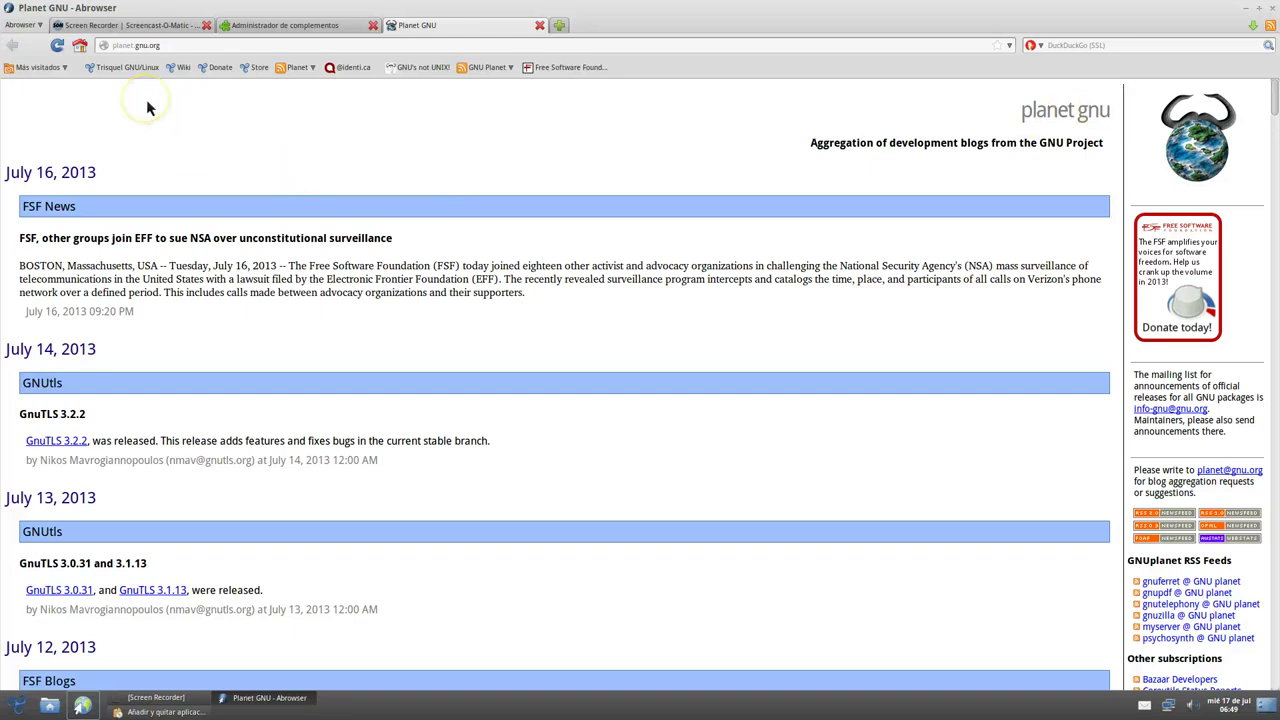
click(304, 70)
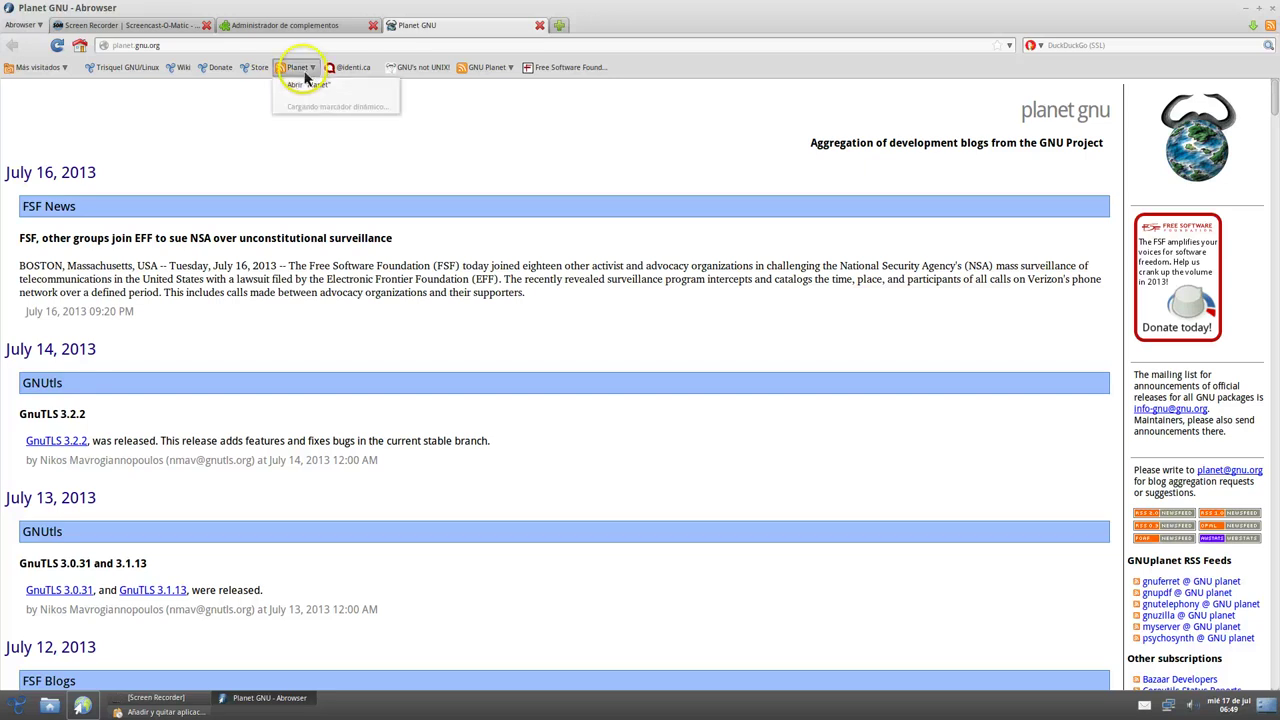
click(420, 75)
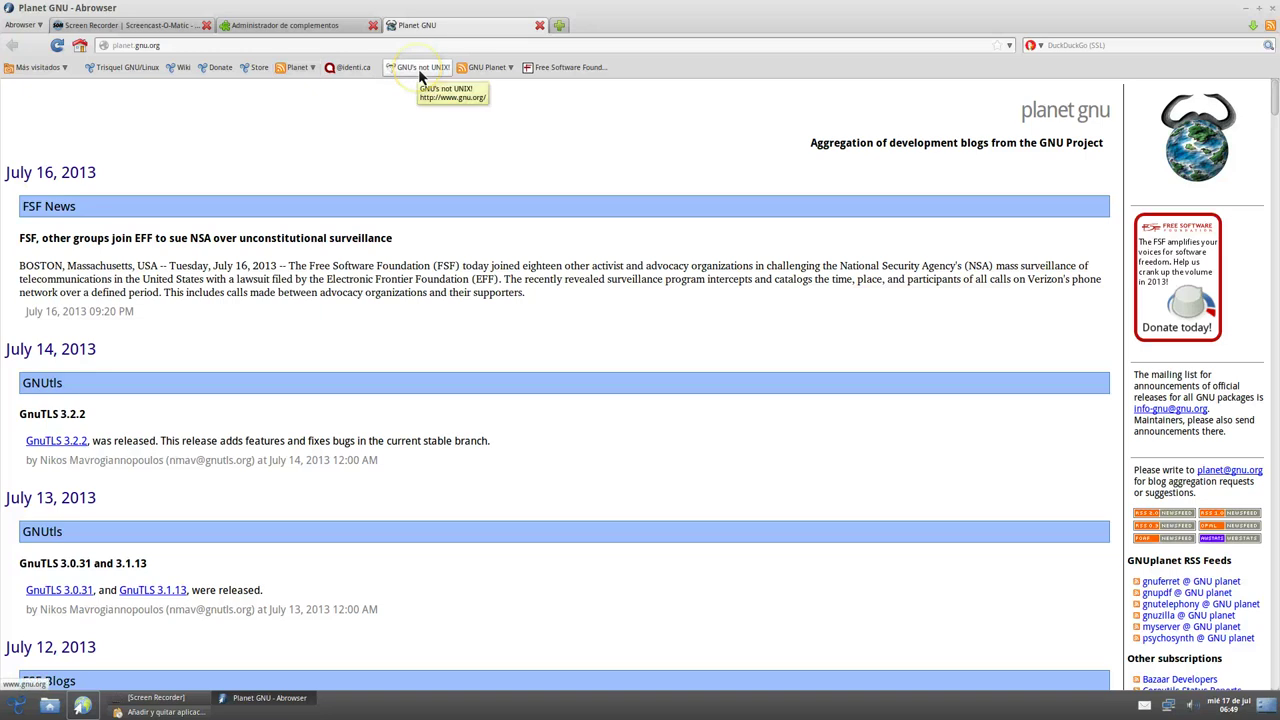
click(420, 75)
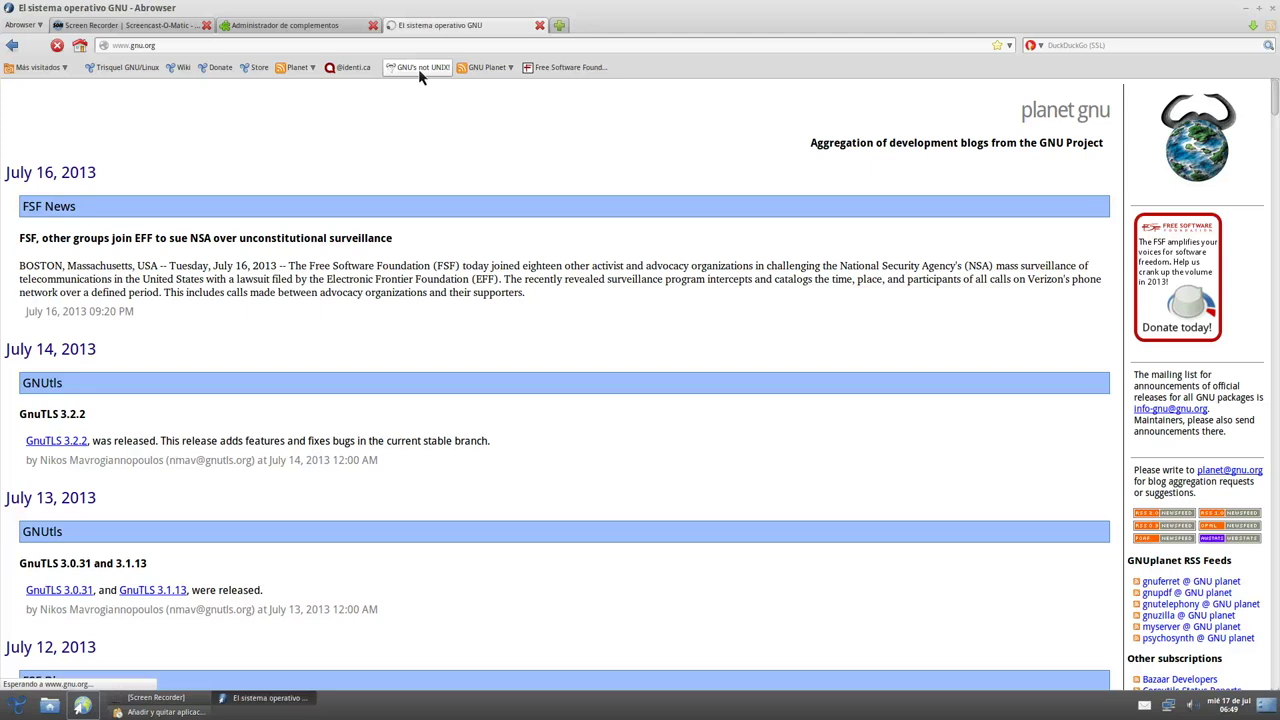
click(420, 102)
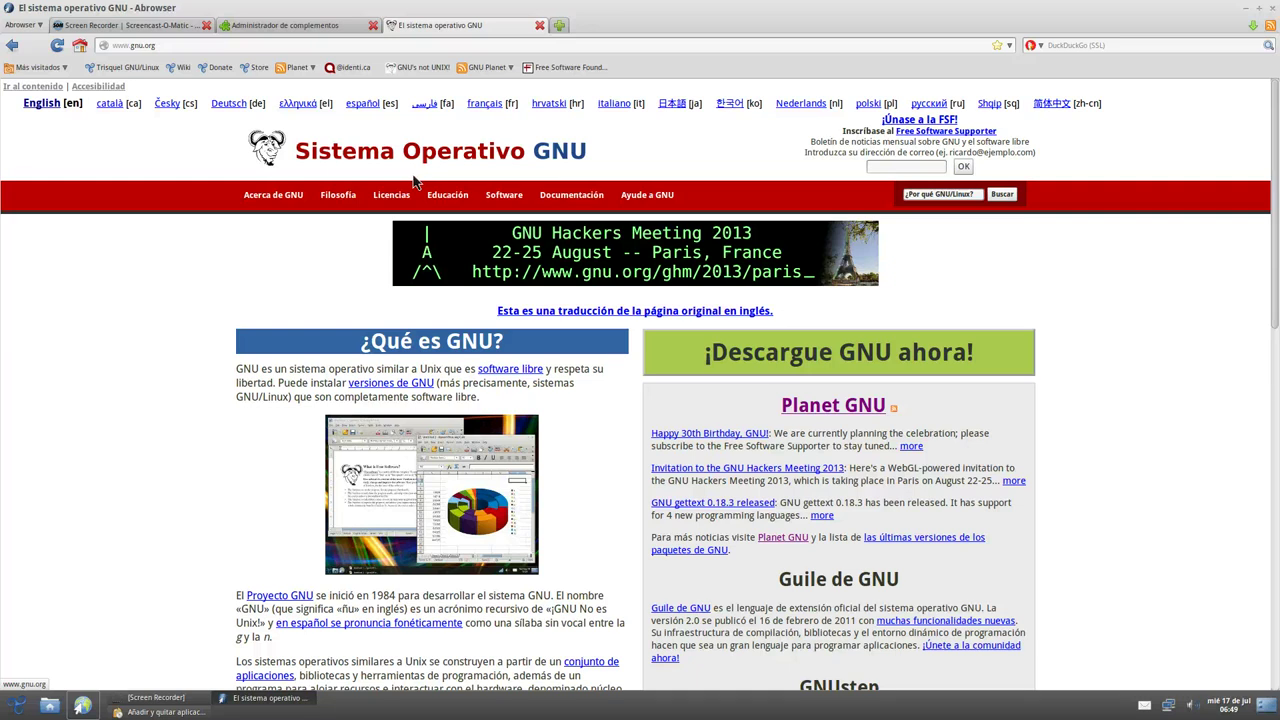
click(524, 179)
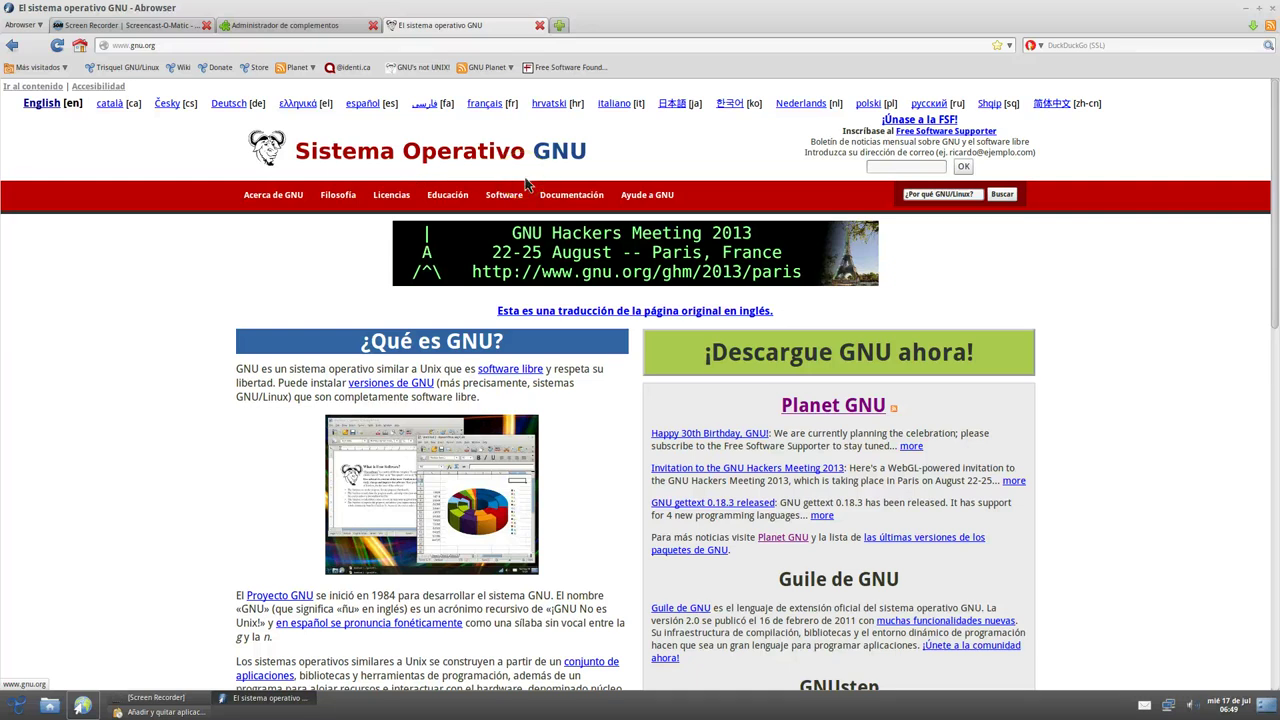